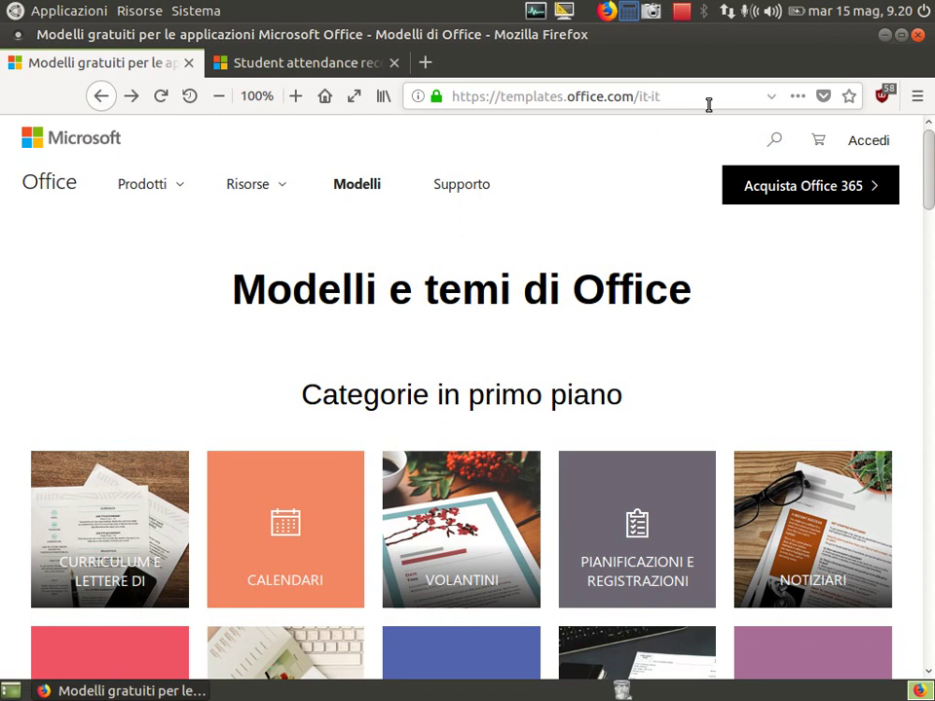
Step: Search Office Templates for 'registrazione presenze studenti'
{"action": "left_click", "coordinate": [774, 139]}
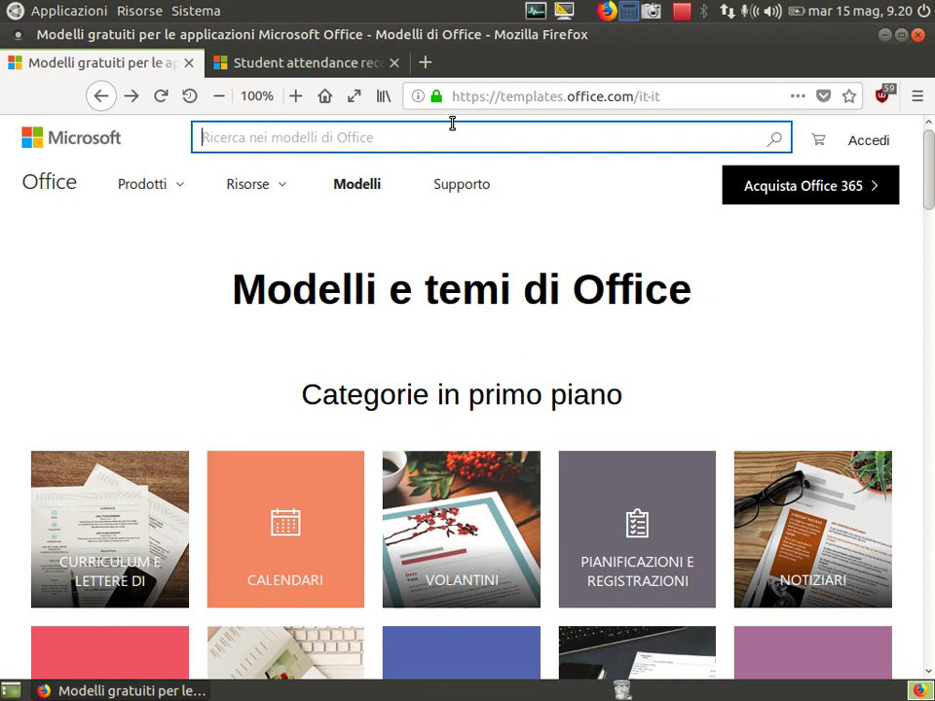
{"action": "type", "text": "registrazione"}
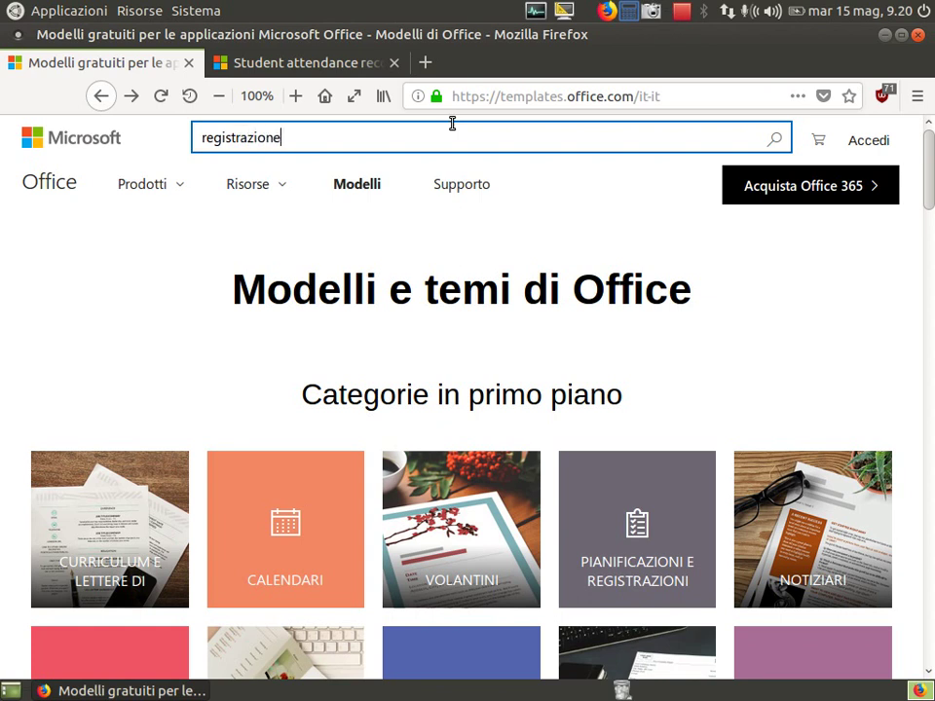
{"action": "type", "text": " presenze stu"}
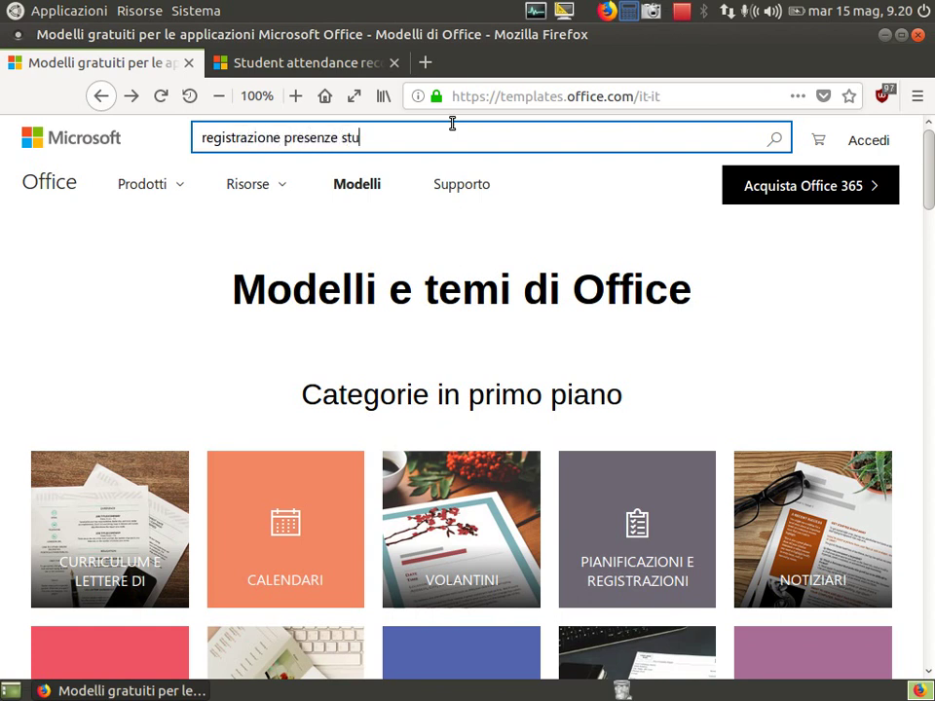
{"action": "type", "text": "denti"}
{"action": "key", "text": "Return"}
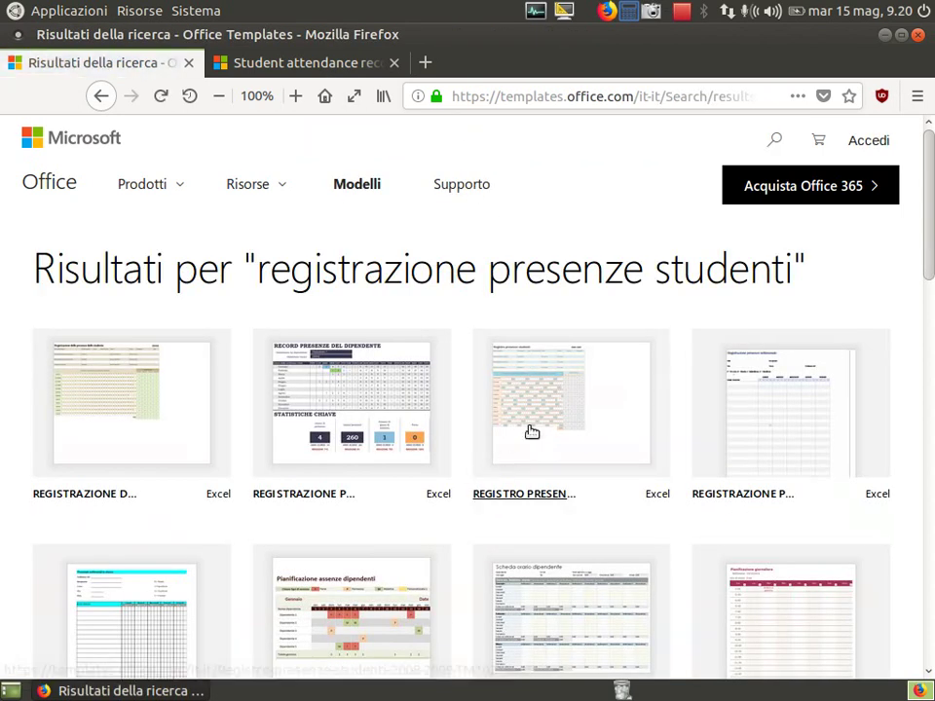
Step: Open the first result, the 'Registrazione delle presenze dello studente' Excel template page
{"action": "scroll", "coordinate": [524, 445], "scroll_direction": "down", "scroll_amount": 3}
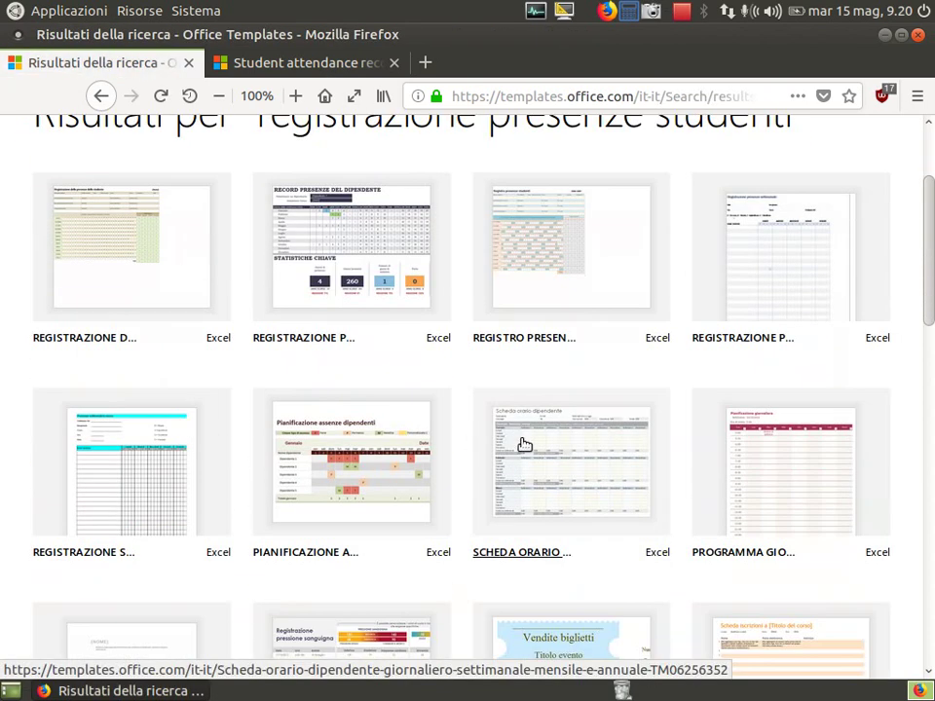
{"action": "left_click", "coordinate": [134, 257]}
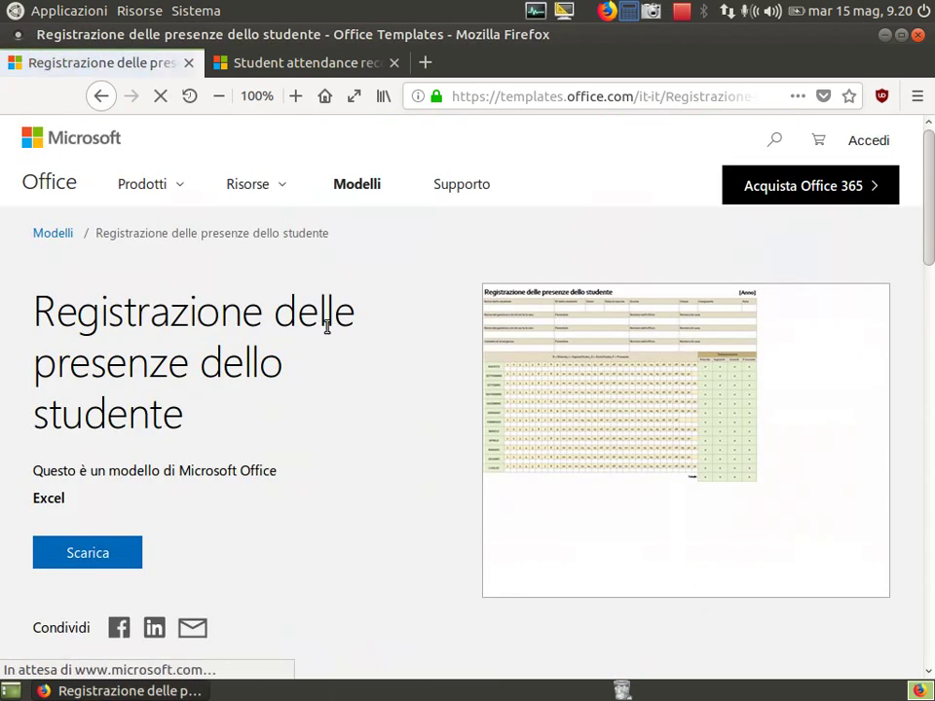
{"action": "scroll", "coordinate": [419, 389], "scroll_direction": "down", "scroll_amount": 2}
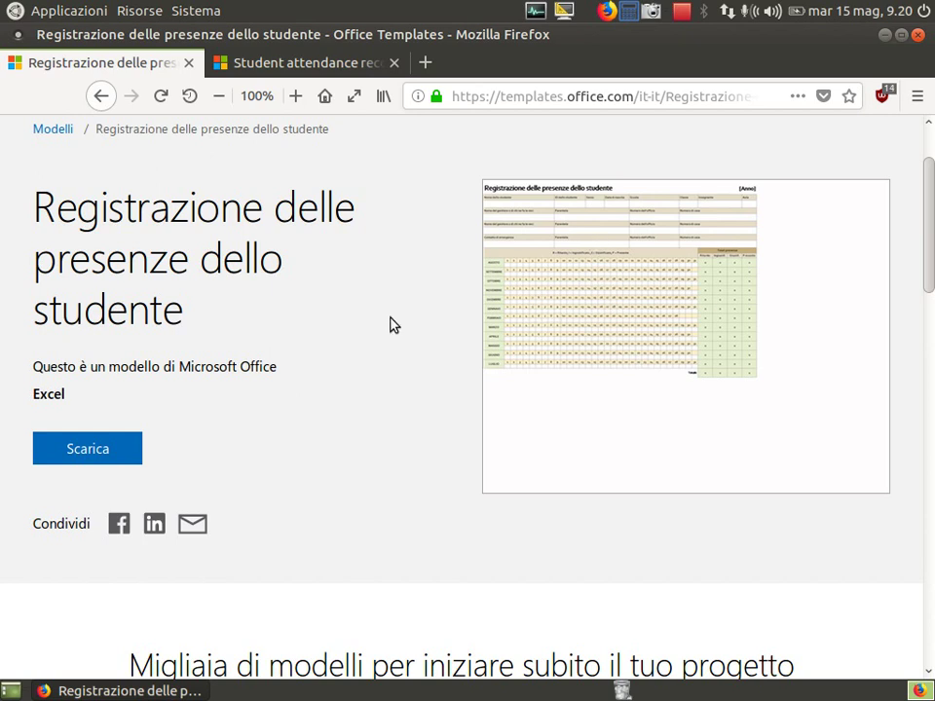
Step: Download the template and open it with LibreOffice Calc as a new spreadsheet
{"action": "left_click", "coordinate": [113, 451]}
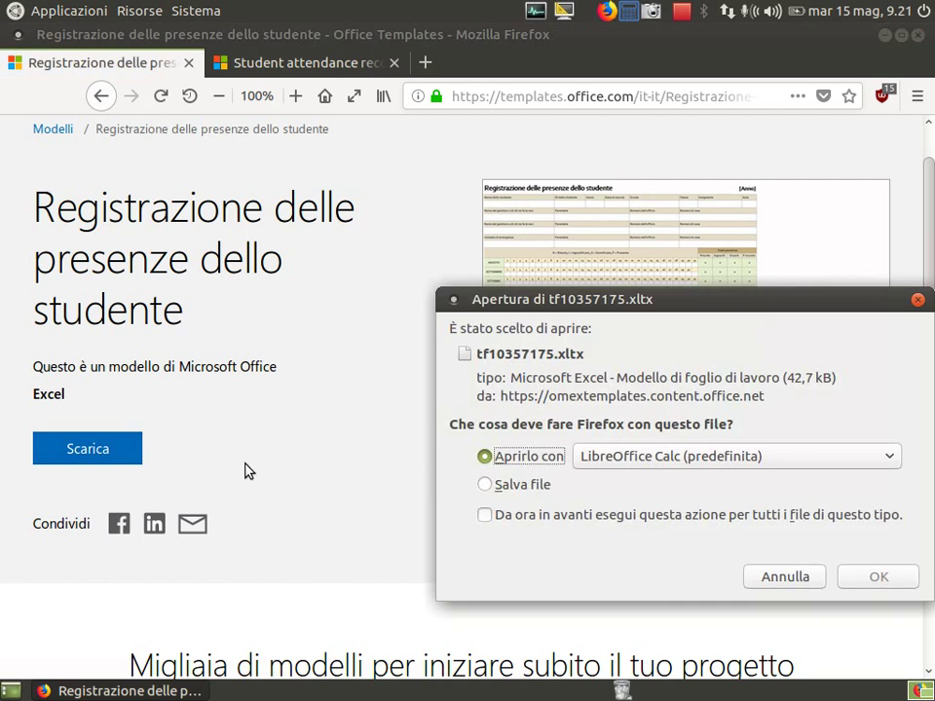
{"action": "left_click_drag", "start_coordinate": [587, 302], "coordinate": [350, 218]}
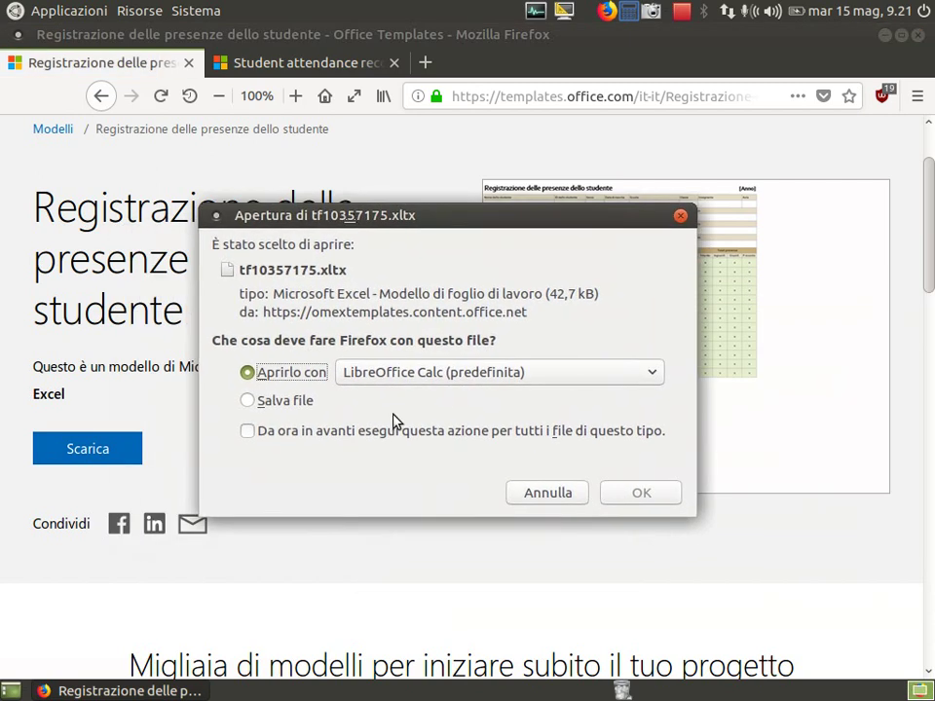
{"action": "left_click_drag", "start_coordinate": [563, 218], "coordinate": [633, 190]}
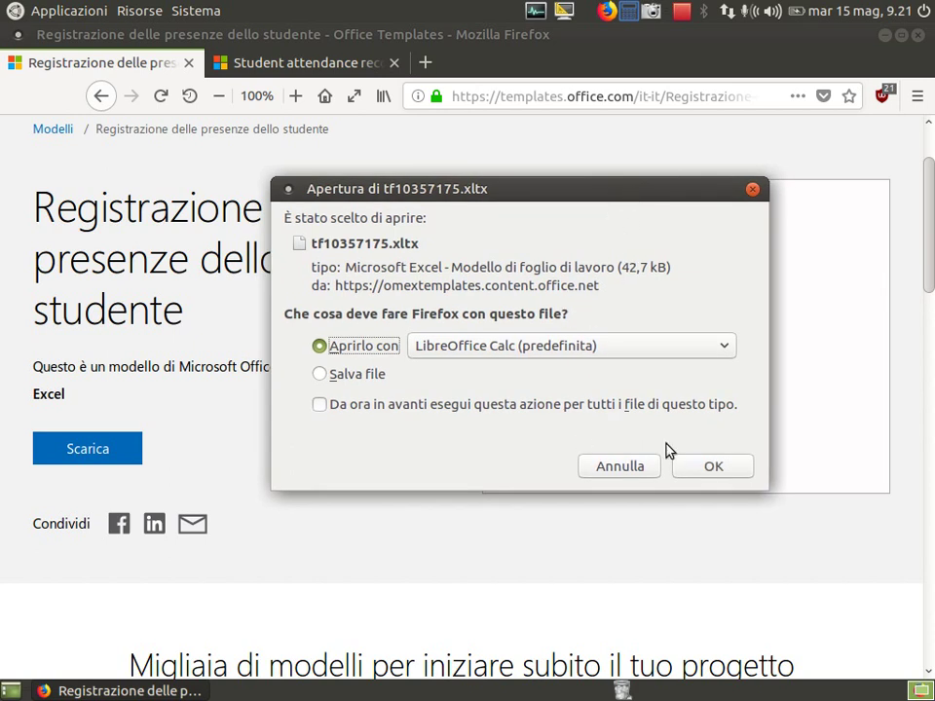
{"action": "left_click", "coordinate": [719, 471]}
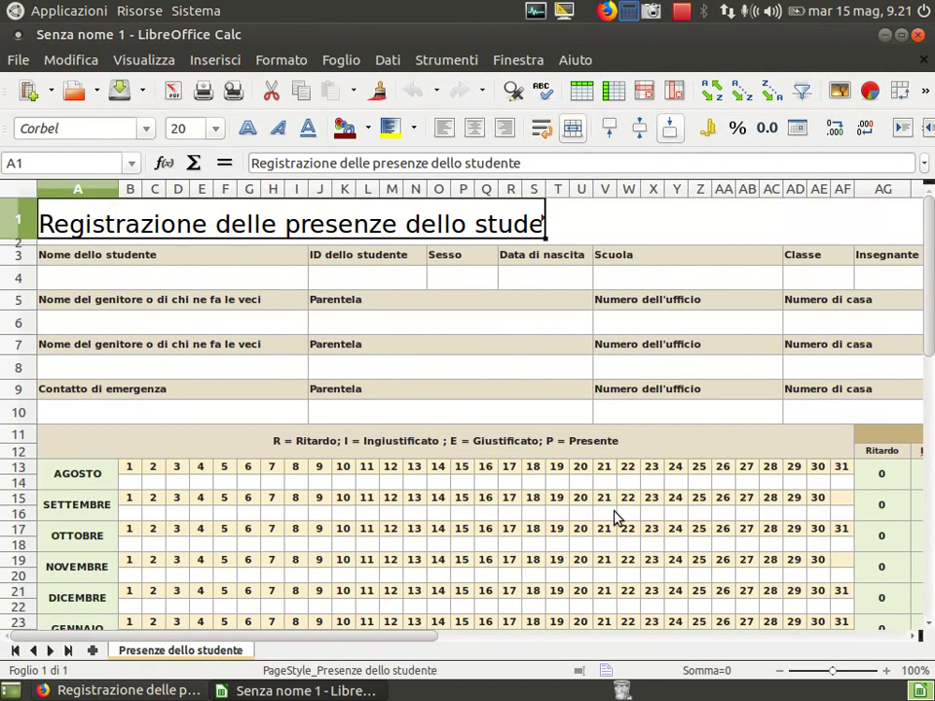
Step: Zoom the sheet out to 90% and select the first August day cells B14 and C14
{"action": "left_click", "coordinate": [782, 671]}
{"action": "left_click_drag", "start_coordinate": [931, 253], "coordinate": [932, 253]}
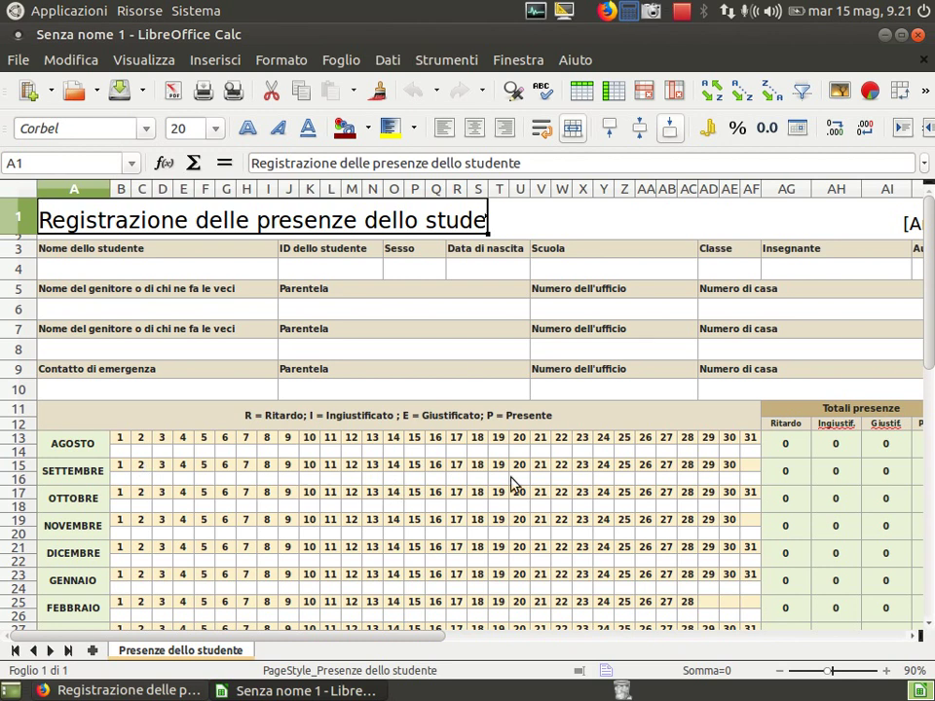
{"action": "left_click", "coordinate": [120, 452]}
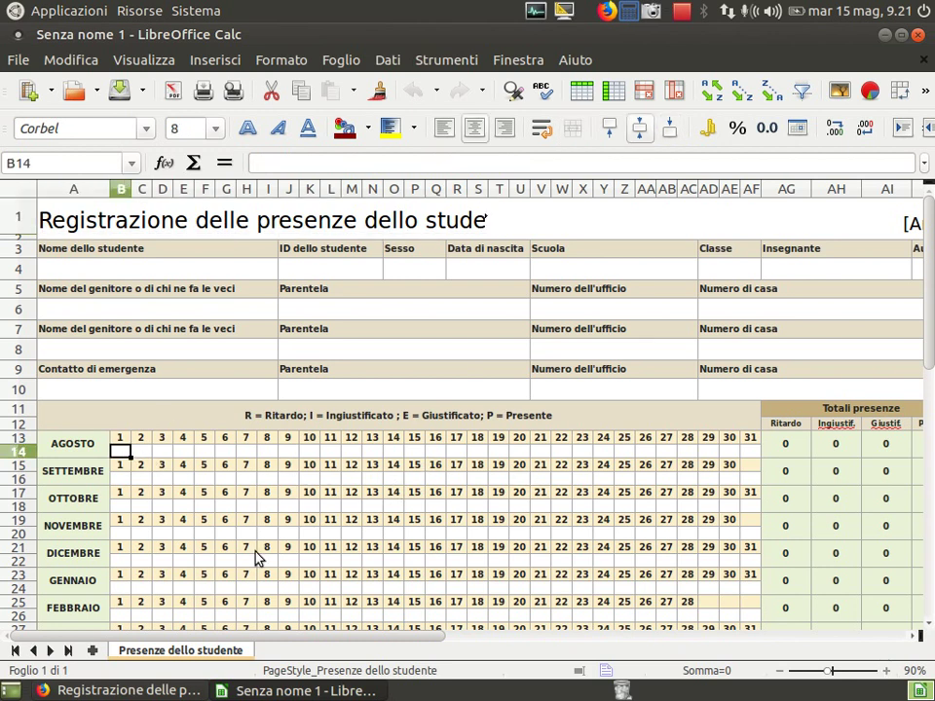
{"action": "left_click", "coordinate": [140, 452]}
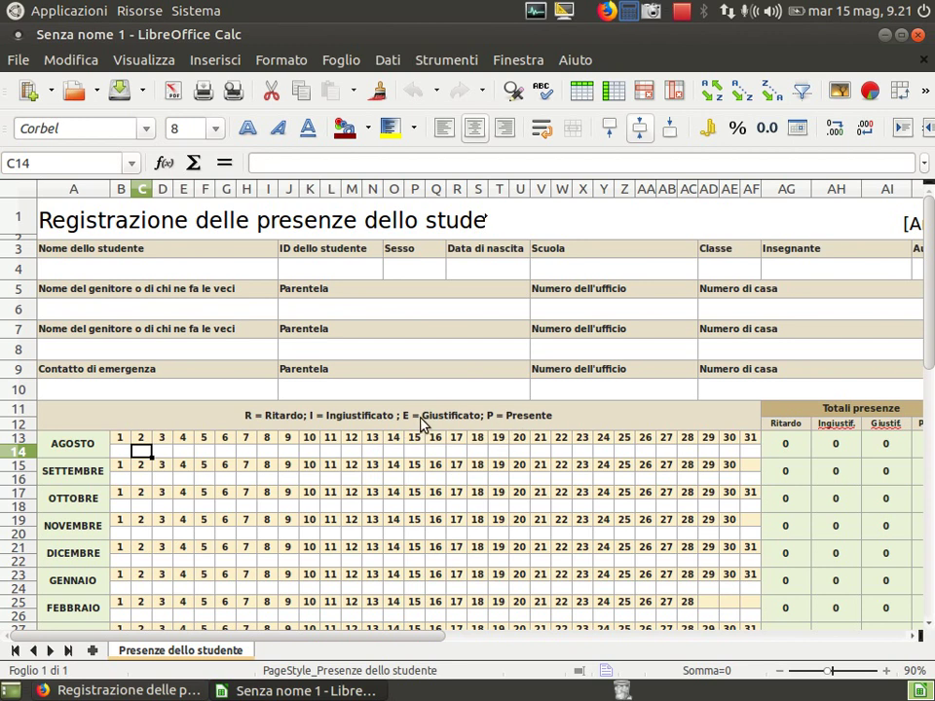
{"action": "left_click", "coordinate": [787, 447]}
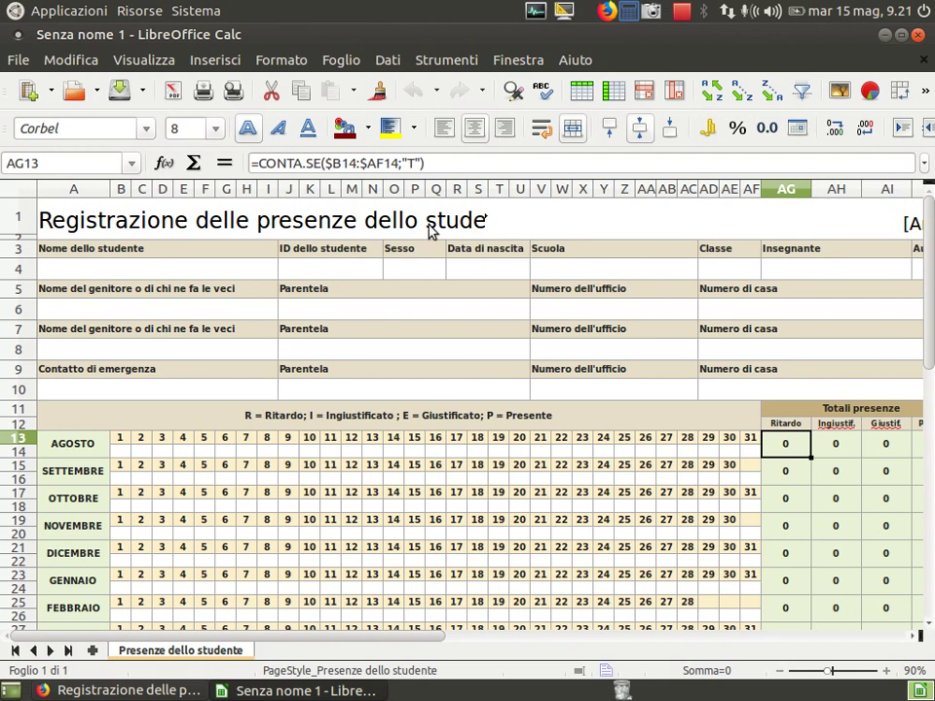
{"action": "left_click", "coordinate": [407, 163]}
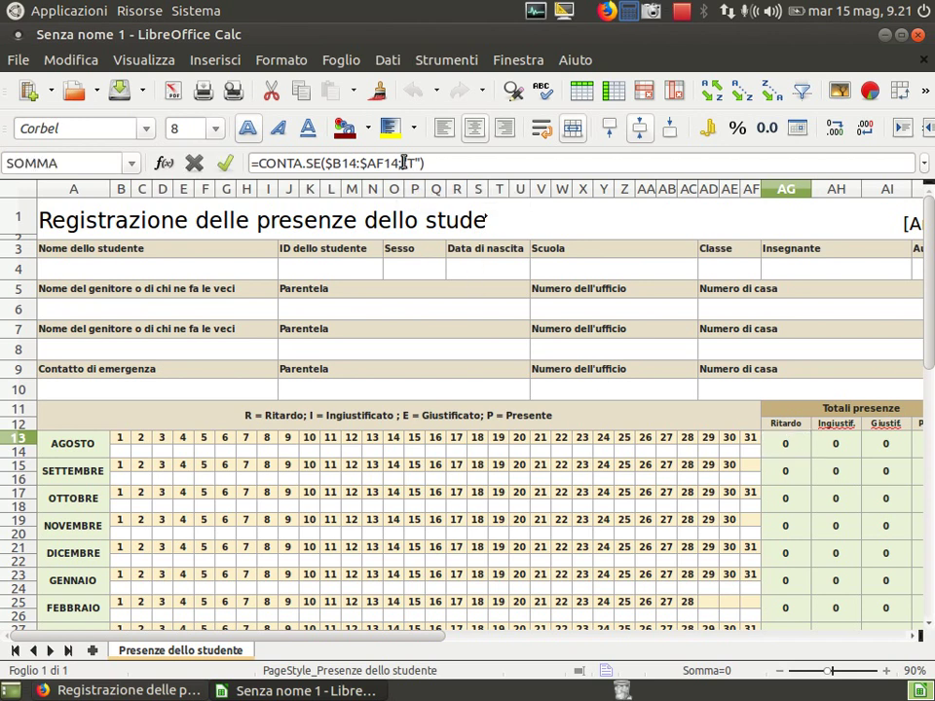
{"action": "double_click", "coordinate": [409, 163]}
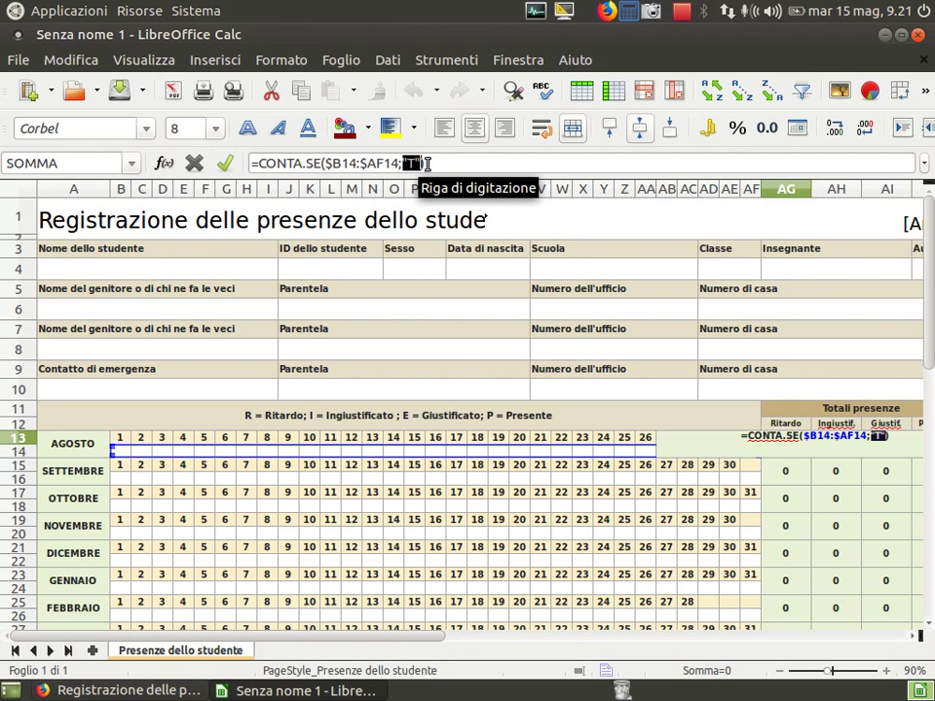
{"action": "key", "text": "Return"}
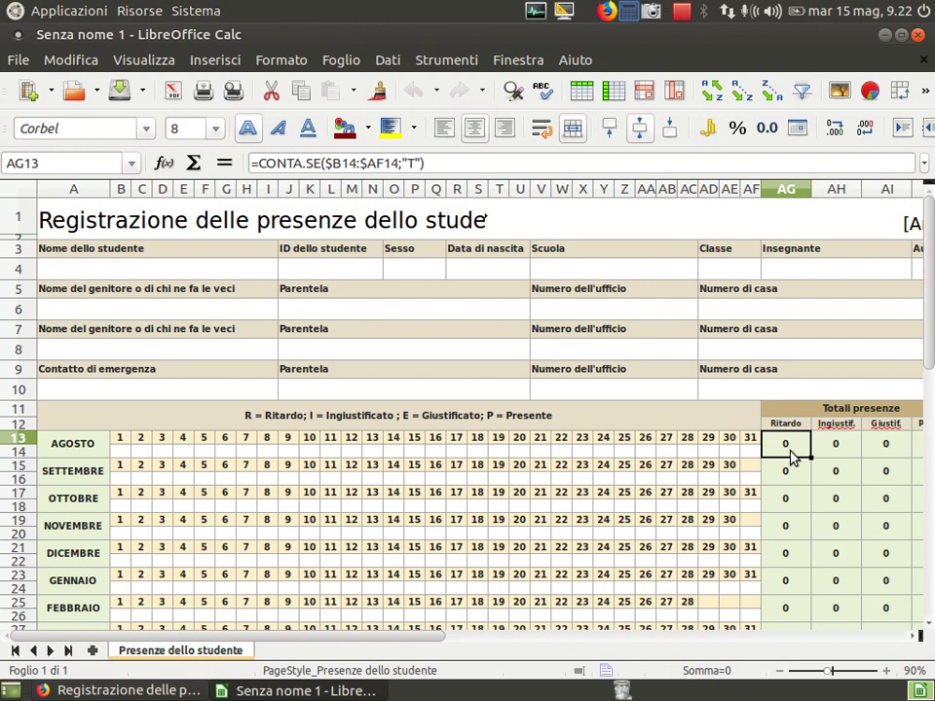
{"action": "left_click", "coordinate": [836, 450]}
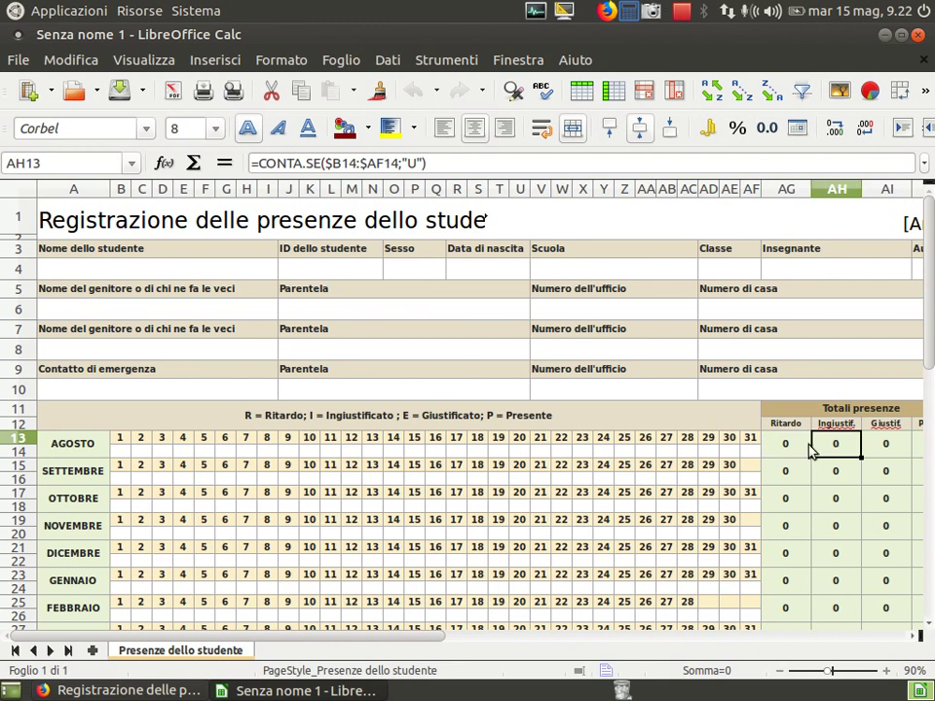
{"action": "left_click", "coordinate": [795, 444]}
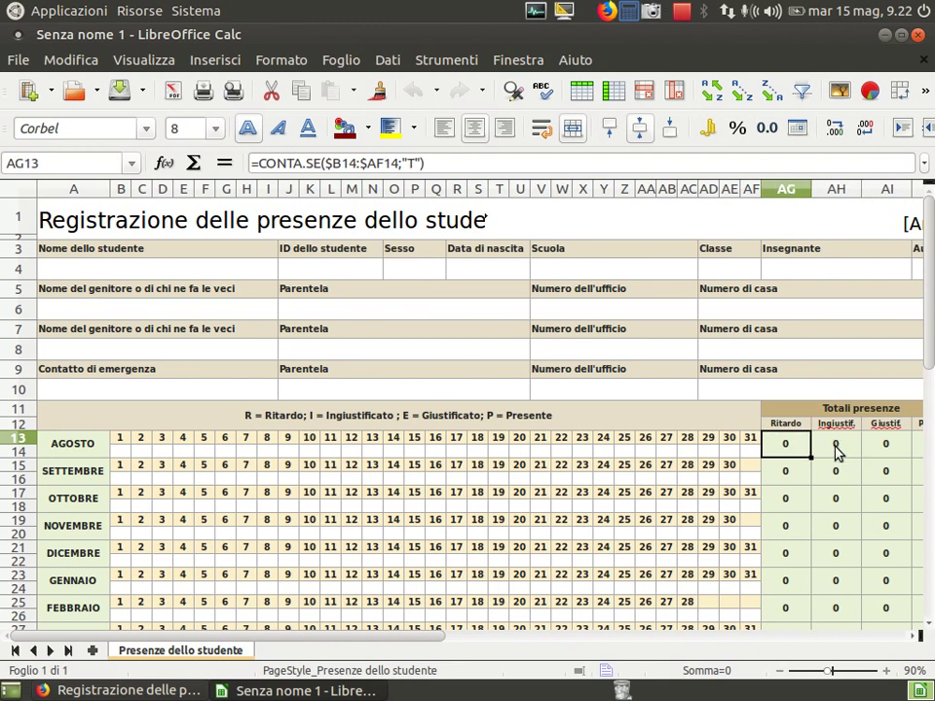
{"action": "left_click", "coordinate": [834, 450]}
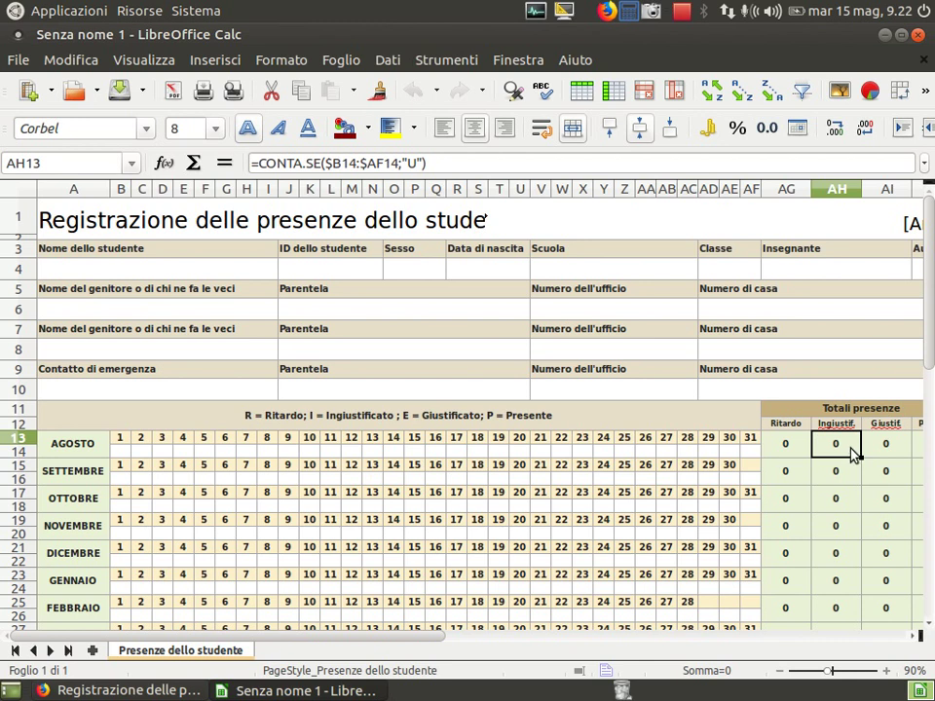
{"action": "left_click", "coordinate": [791, 443]}
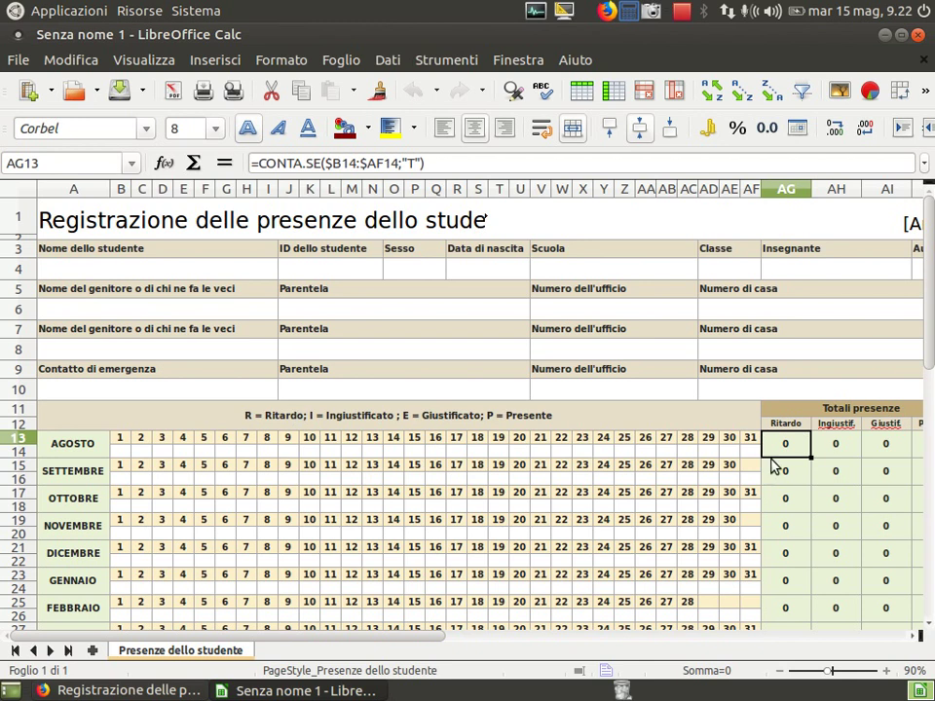
{"action": "left_click", "coordinate": [118, 454]}
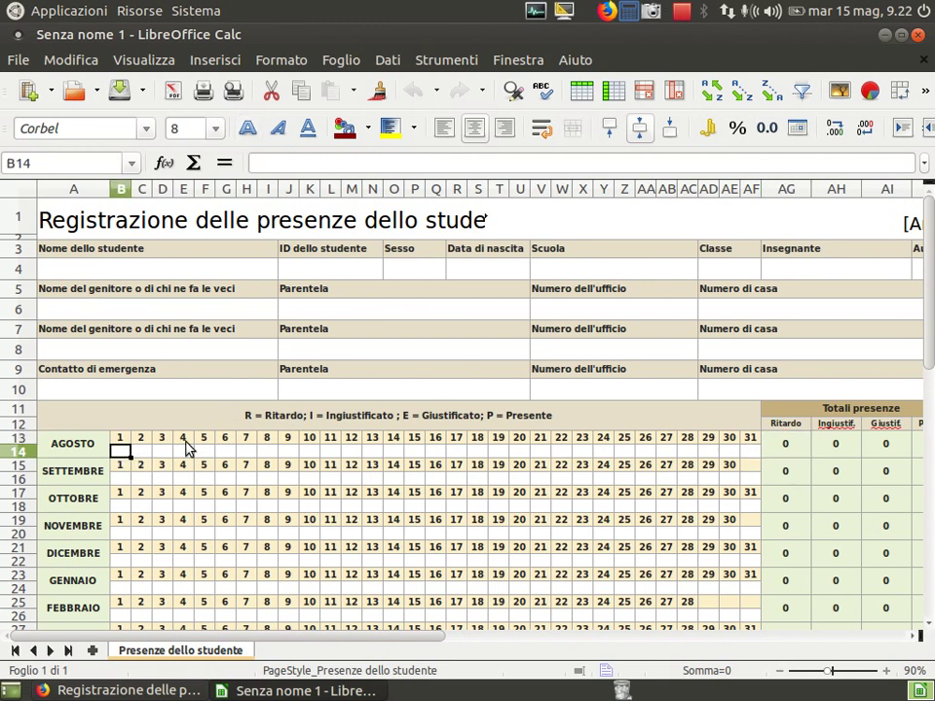
Step: Enter R in B14, then change it to T, checking the Ritardo total in AG13 rises to 1
{"action": "type", "text": "R"}
{"action": "key", "text": "Tab"}
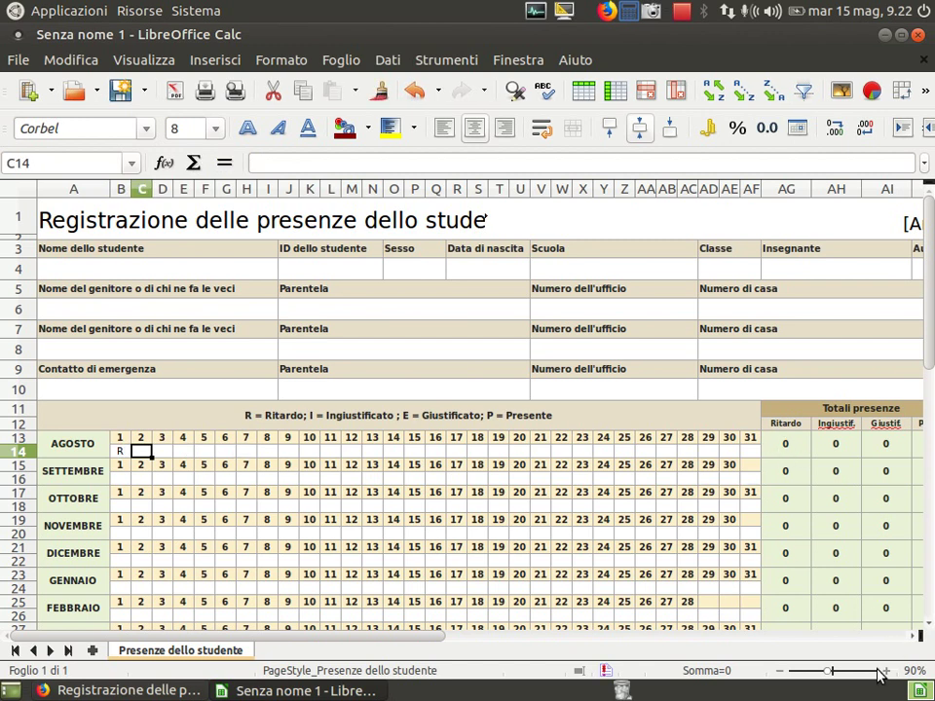
{"action": "scroll", "coordinate": [662, 501], "scroll_direction": "up", "scroll_amount": 1, "text": "ctrl"}
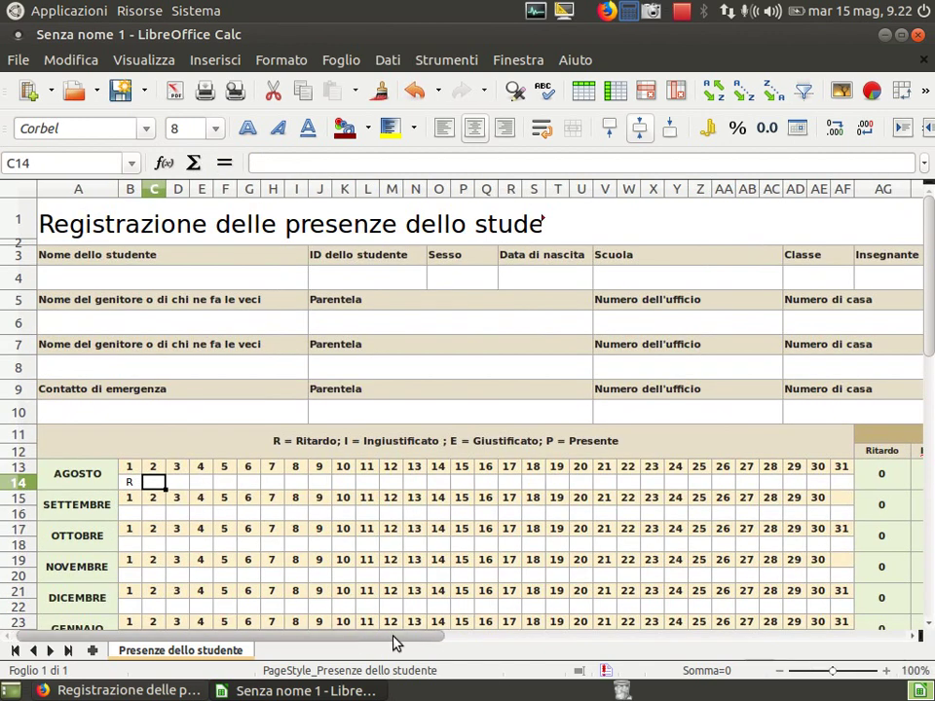
{"action": "mouse_move", "coordinate": [395, 639]}
{"action": "left_mouse_down"}
{"action": "mouse_move", "coordinate": [425, 643]}
{"action": "mouse_move", "coordinate": [389, 644]}
{"action": "left_mouse_up"}
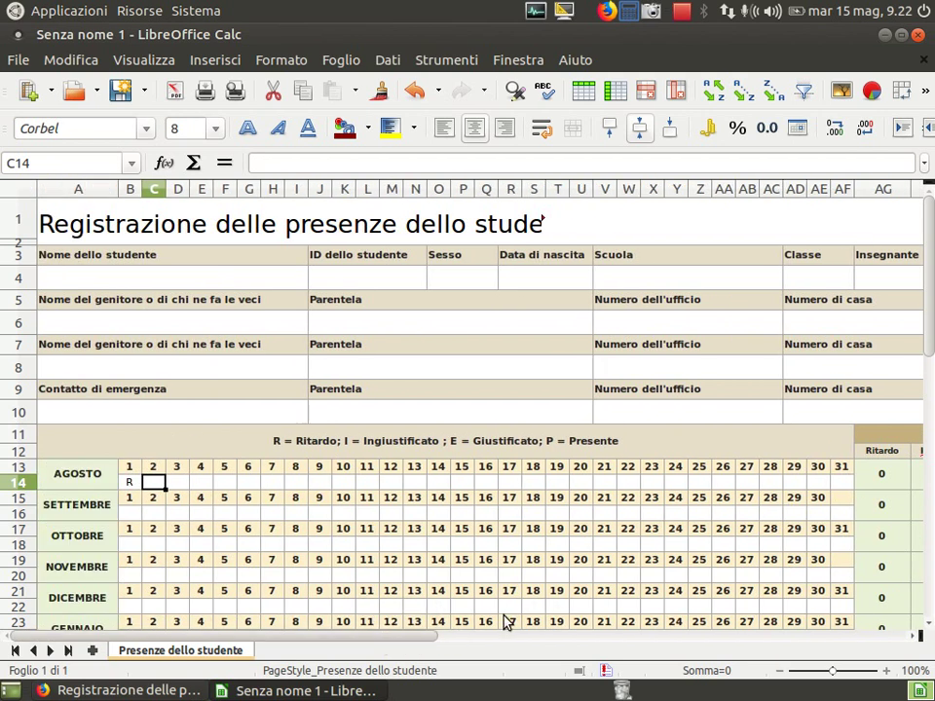
{"action": "left_click", "coordinate": [882, 473]}
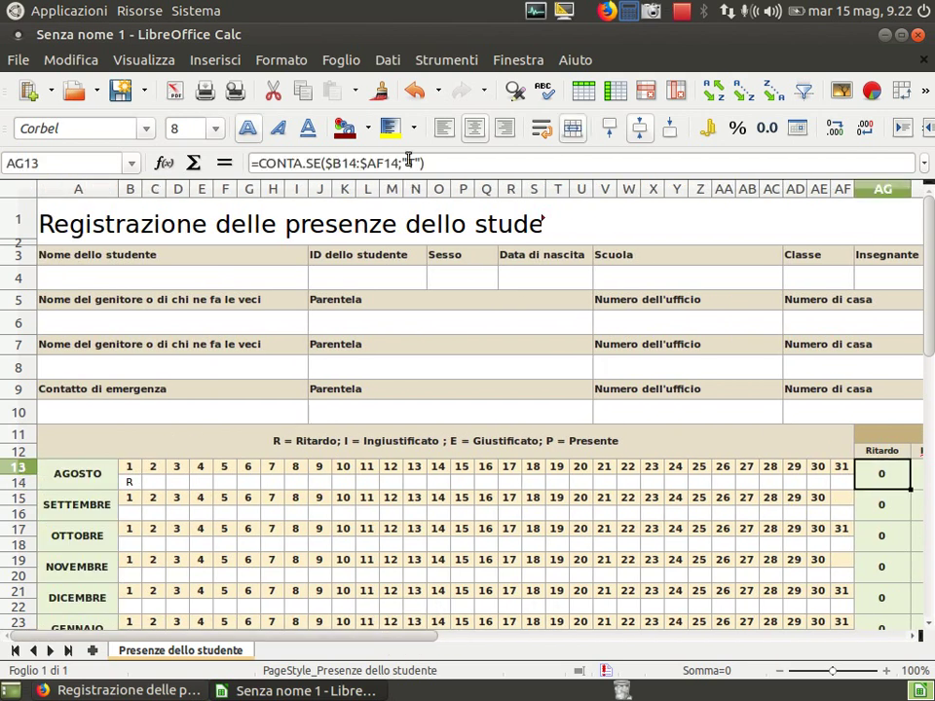
{"action": "left_click", "coordinate": [131, 483]}
{"action": "type", "text": "T"}
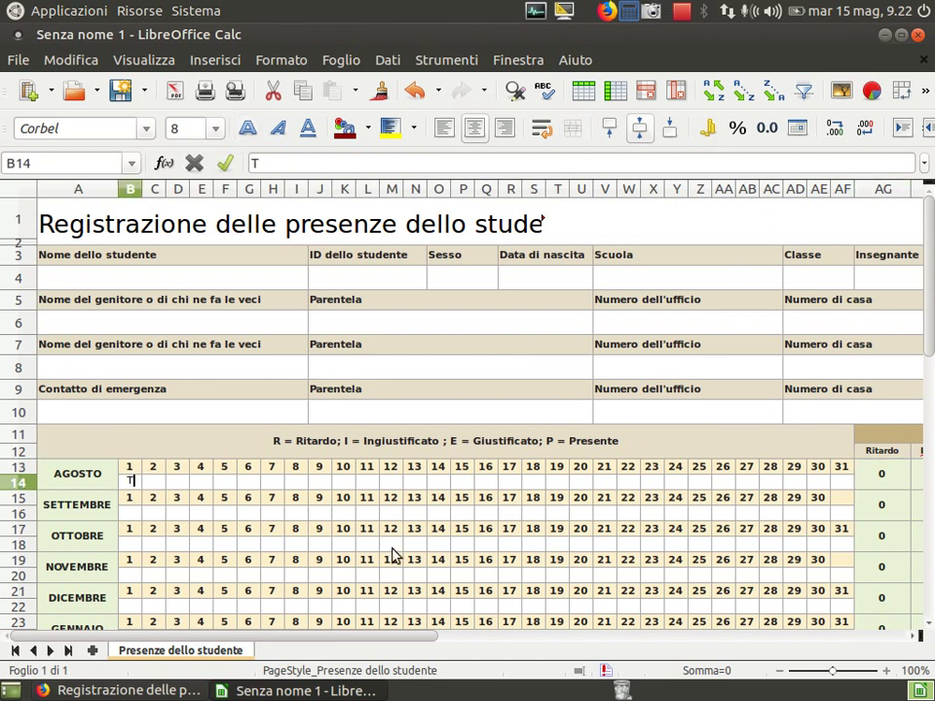
{"action": "key", "text": "Return"}
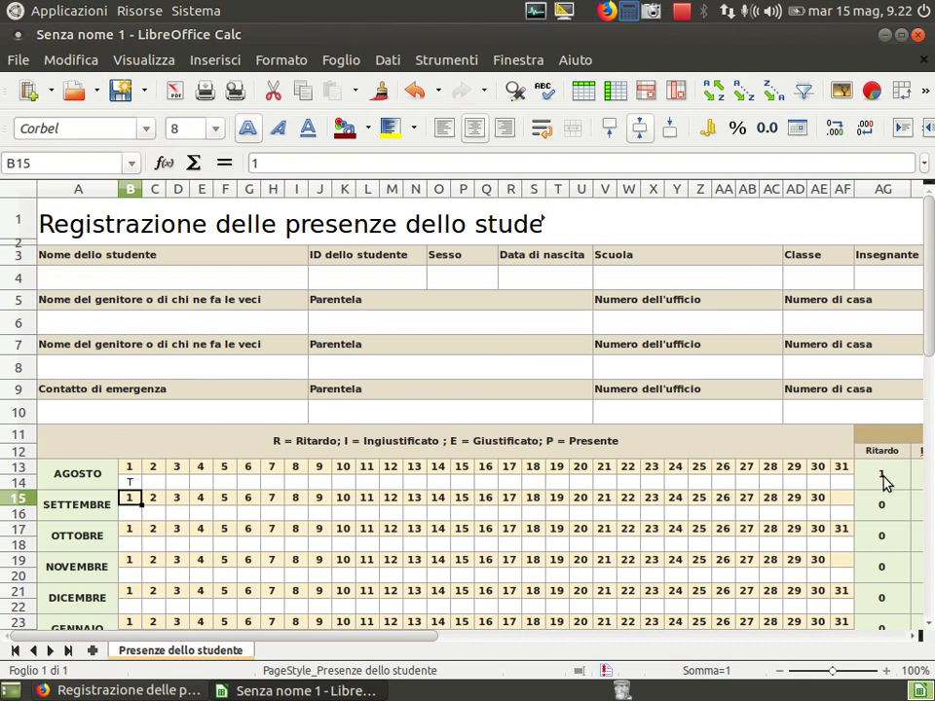
{"action": "left_click", "coordinate": [882, 475]}
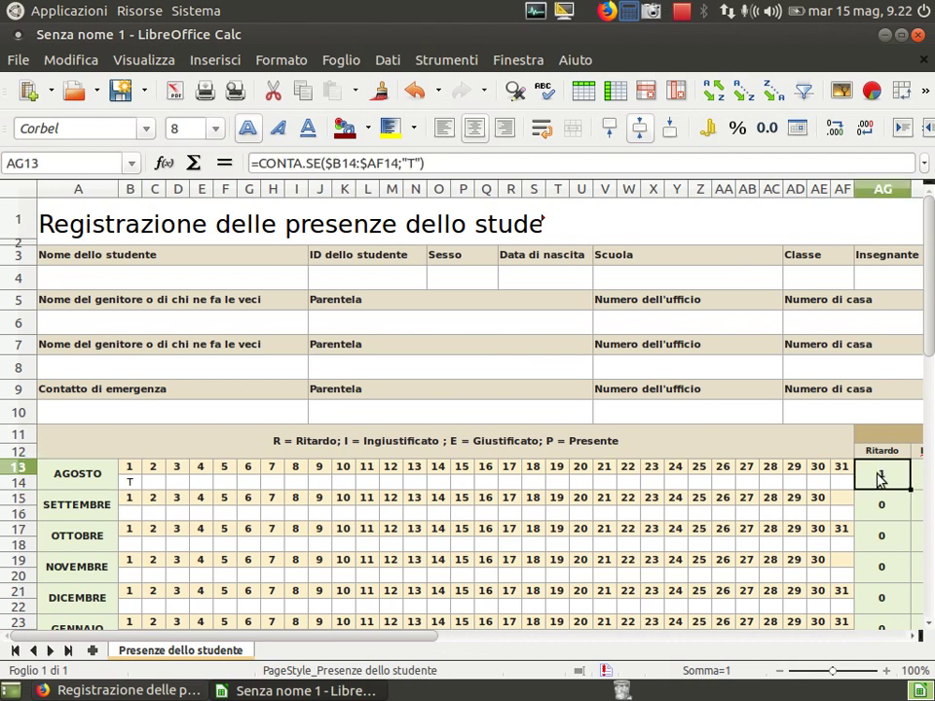
Step: At 120% zoom, mark August day 25 (Z14) with T and check the Ingiustif. formula in AH13
{"action": "left_click", "coordinate": [884, 671]}
{"action": "left_click", "coordinate": [884, 671]}
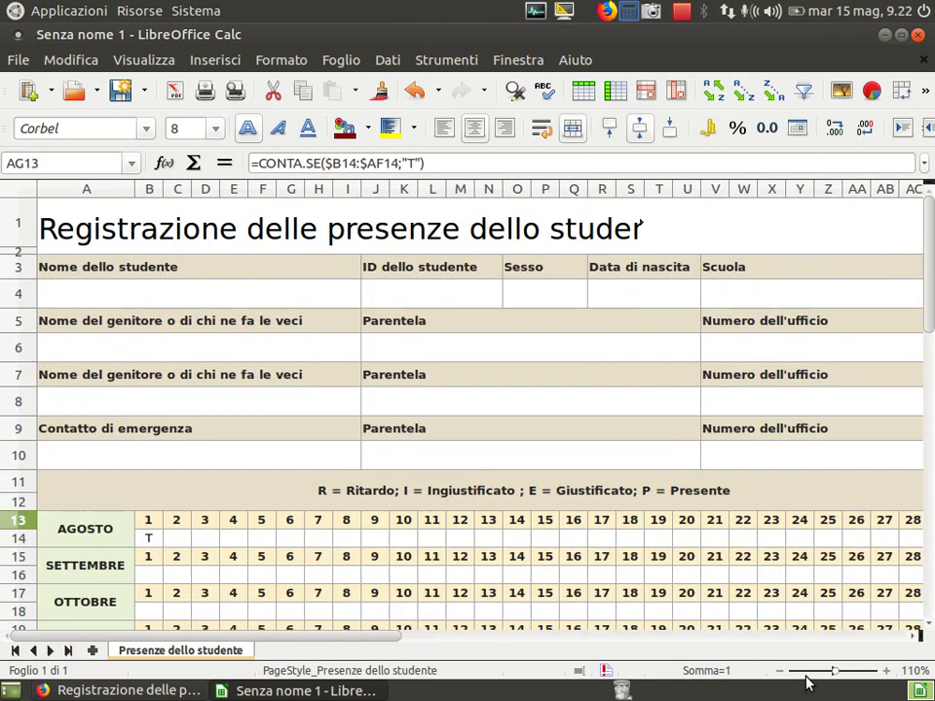
{"action": "left_click_drag", "start_coordinate": [382, 643], "coordinate": [537, 644]}
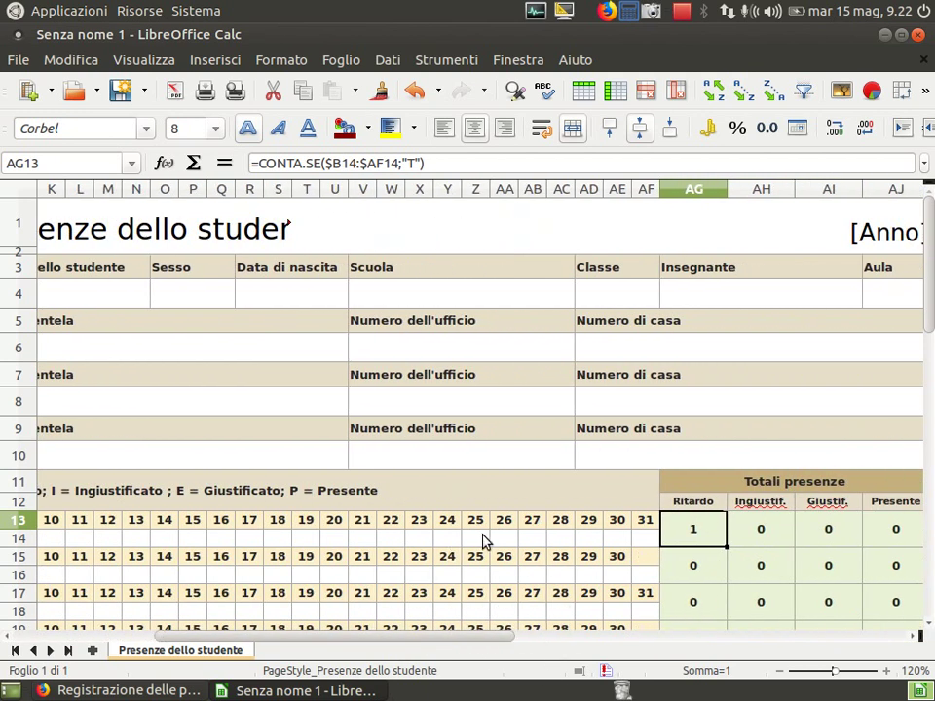
{"action": "left_click", "coordinate": [471, 541]}
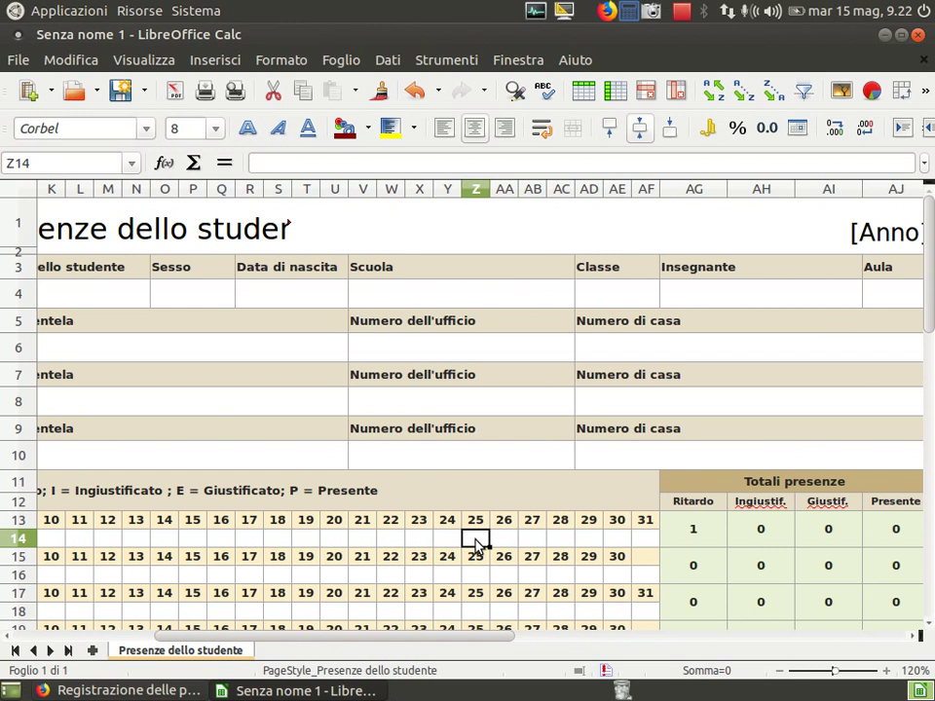
{"action": "type", "text": "R"}
{"action": "key", "text": "Tab"}
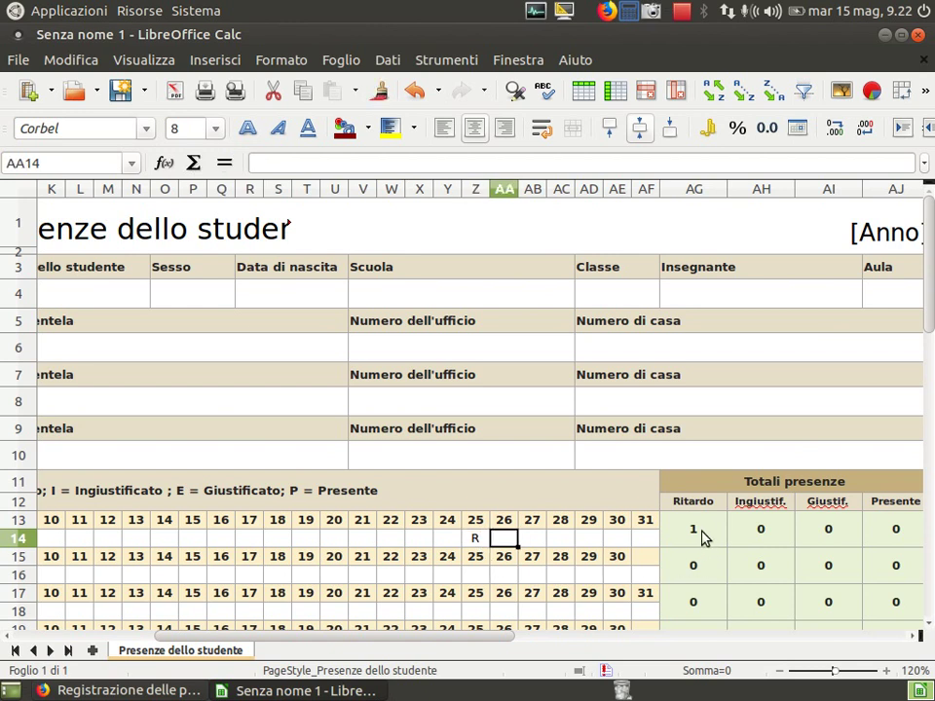
{"action": "left_click", "coordinate": [475, 539]}
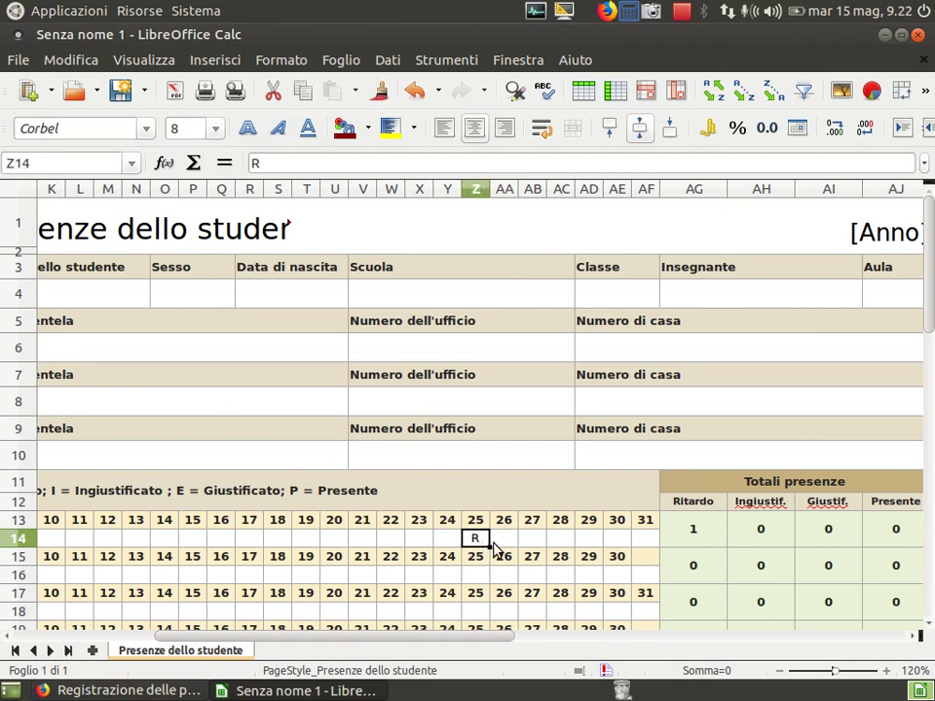
{"action": "type", "text": "T"}
{"action": "key", "text": "Tab"}
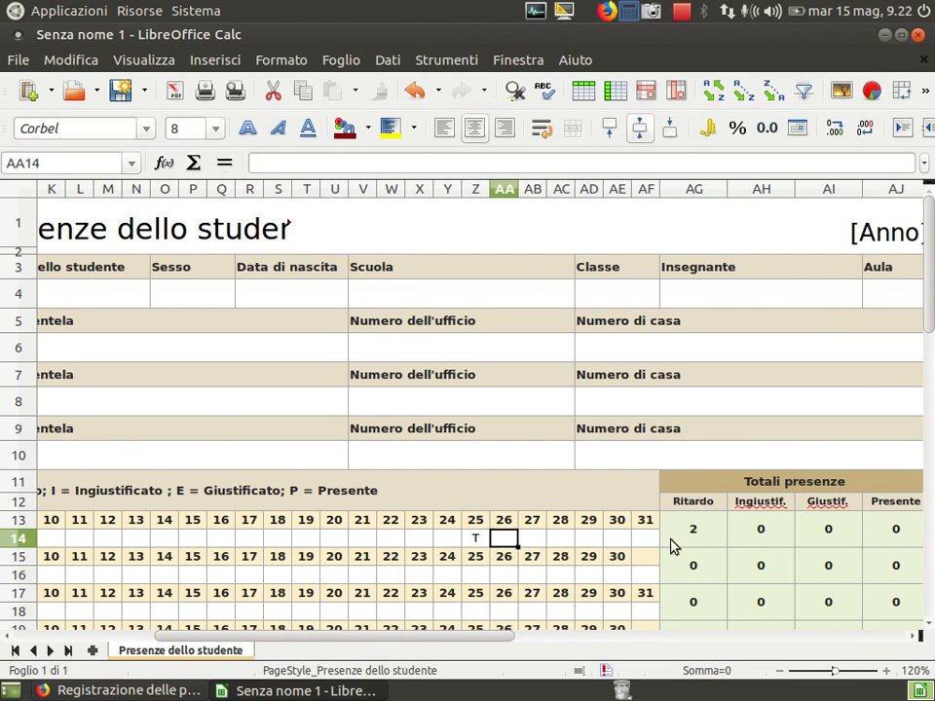
{"action": "left_click", "coordinate": [761, 540]}
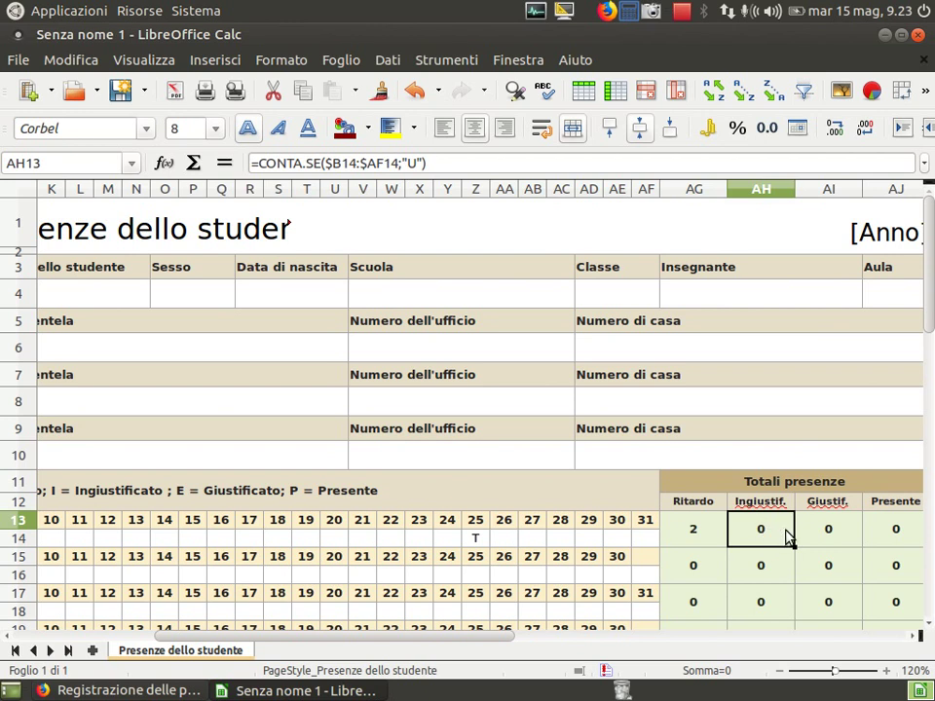
Step: Inspect the Ingiustif. and Presente formulas in AH13 and AJ13, then close the sheet with Non salvare
{"action": "double_click", "coordinate": [413, 164]}
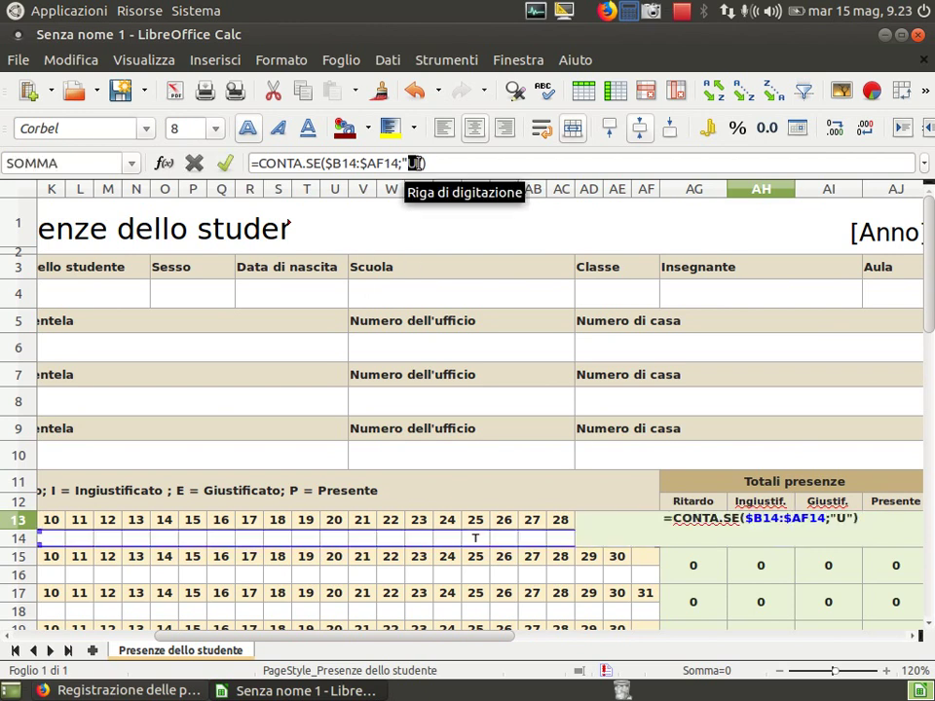
{"action": "left_click", "coordinate": [816, 565]}
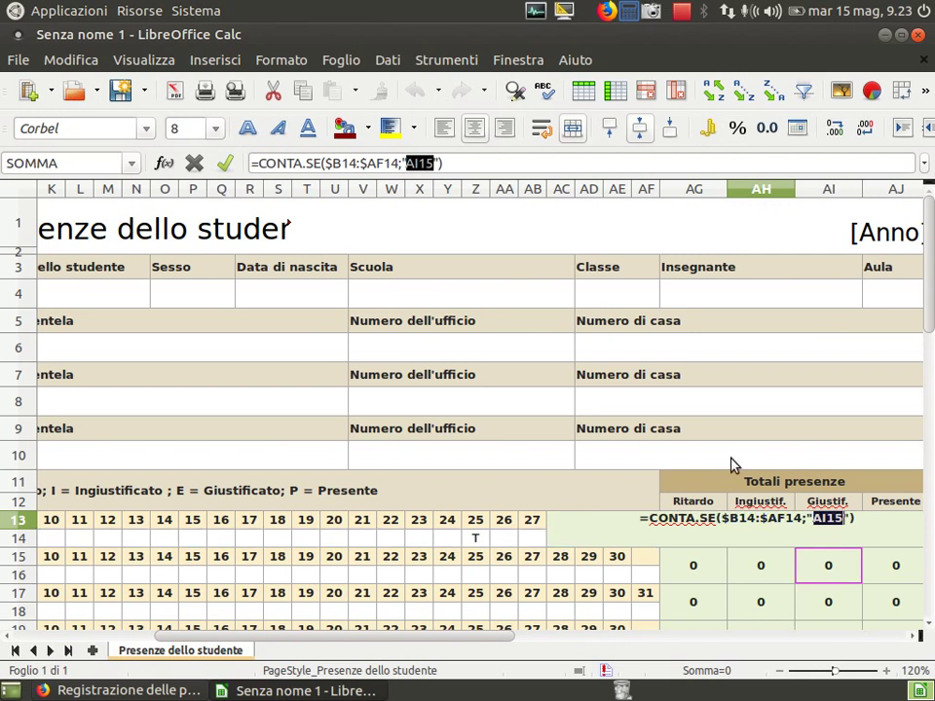
{"action": "key", "text": "Escape"}
{"action": "left_click", "coordinate": [882, 548]}
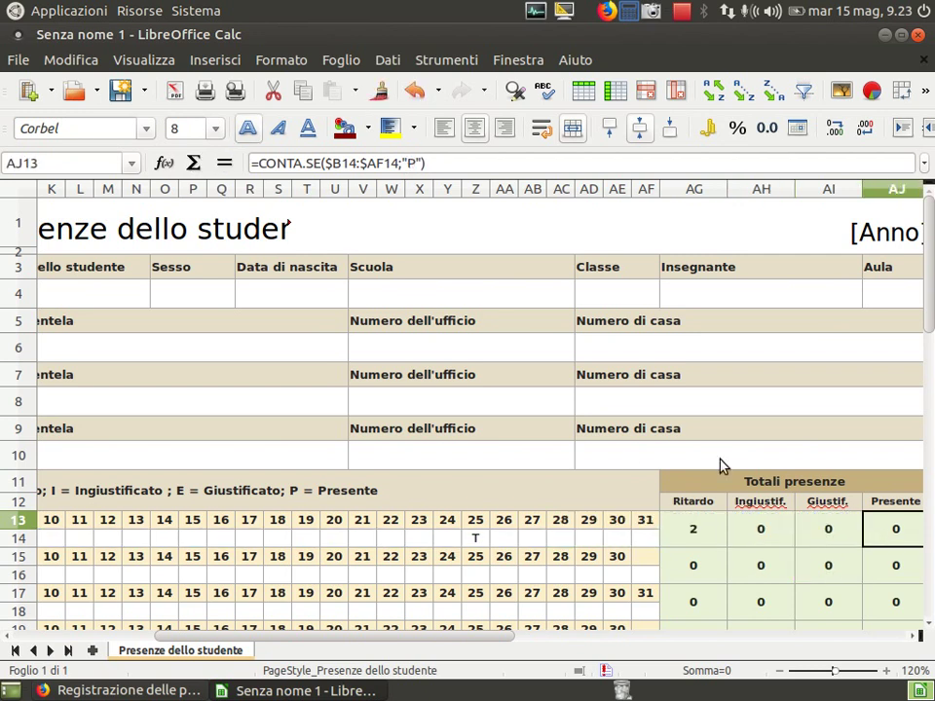
{"action": "double_click", "coordinate": [410, 163]}
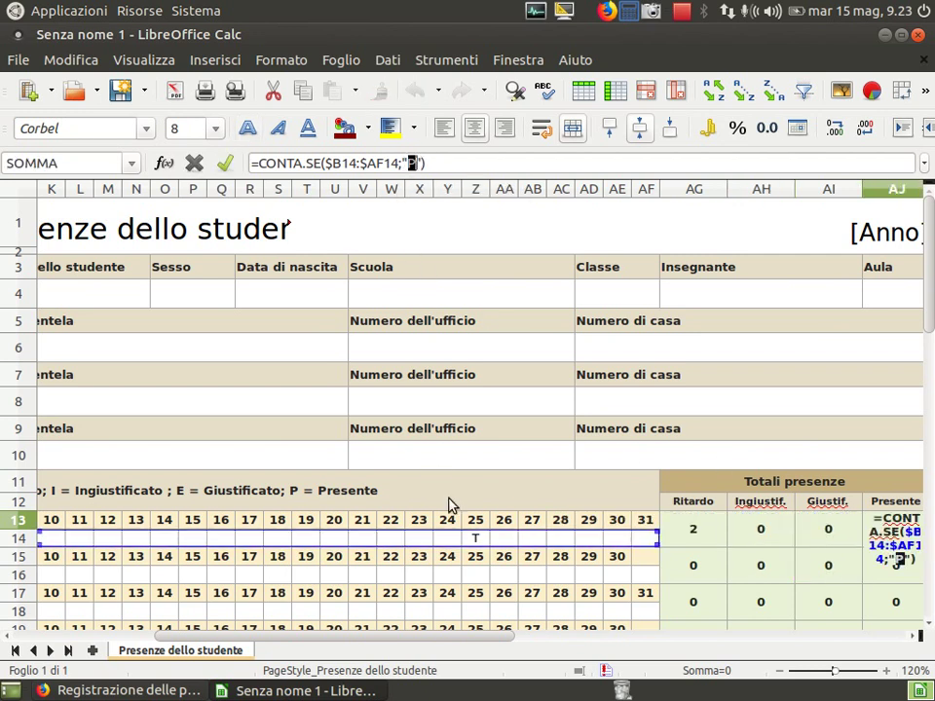
{"action": "key", "text": "Escape"}
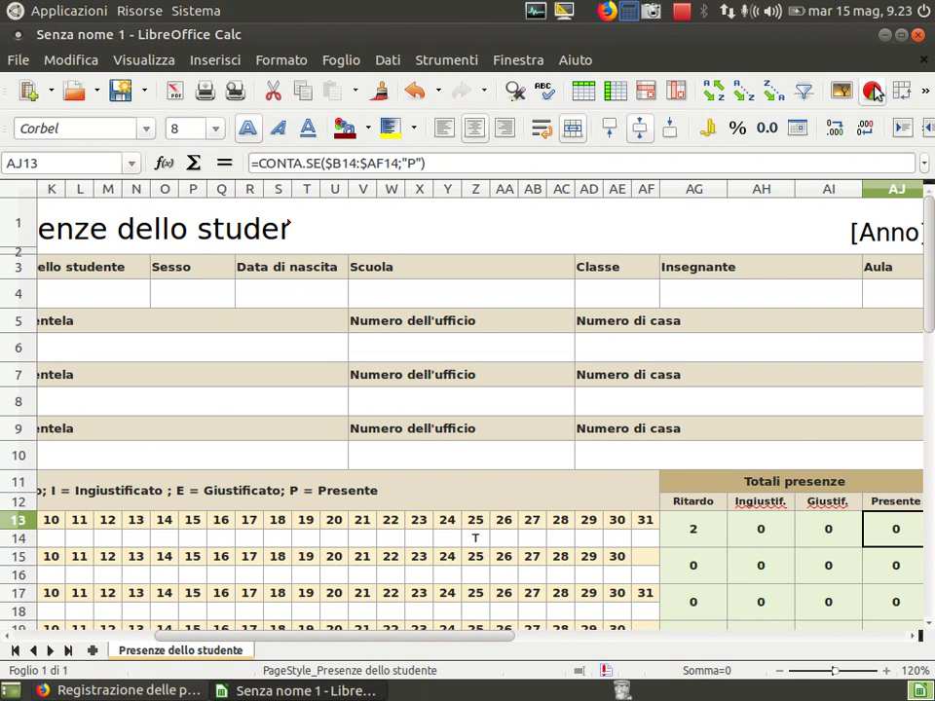
{"action": "left_click", "coordinate": [919, 35]}
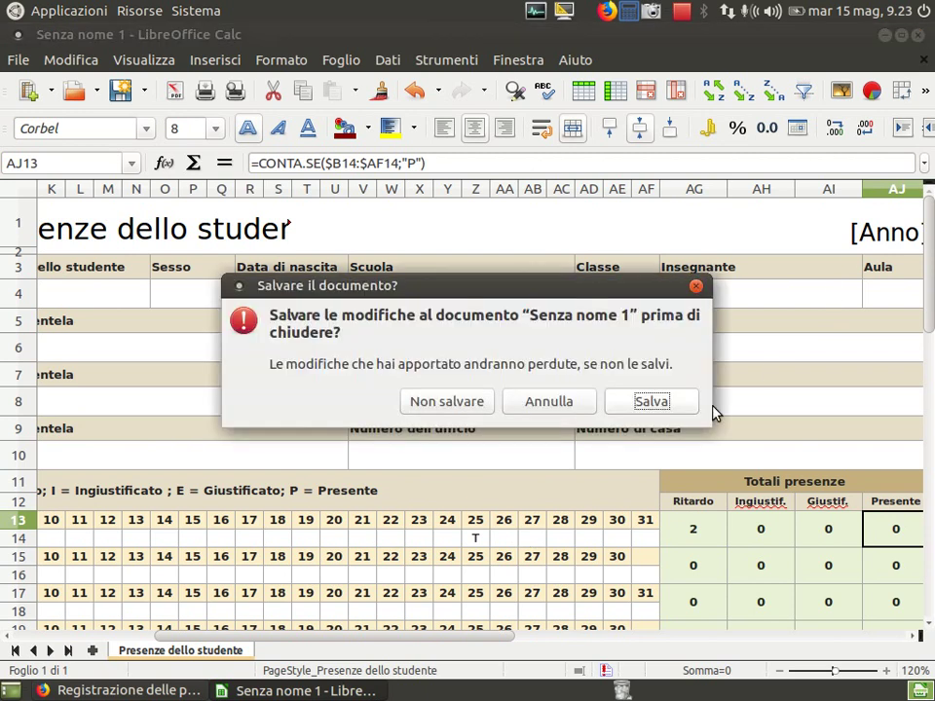
{"action": "left_click", "coordinate": [477, 403]}
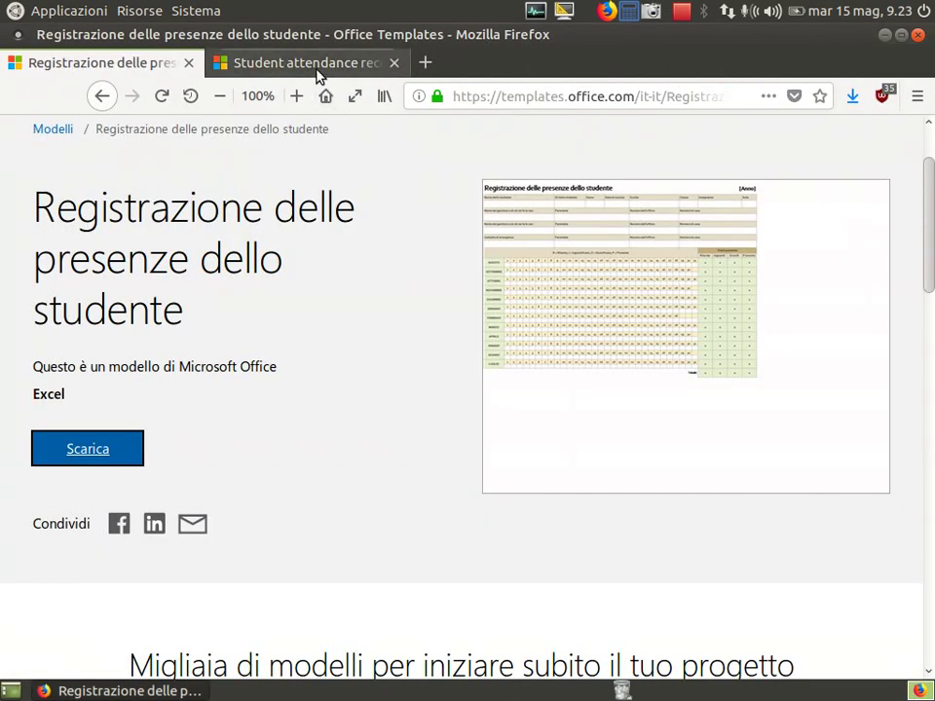
Step: Download the English 'Student attendance record (simple)' template and open it in LibreOffice Calc
{"action": "left_click", "coordinate": [316, 64]}
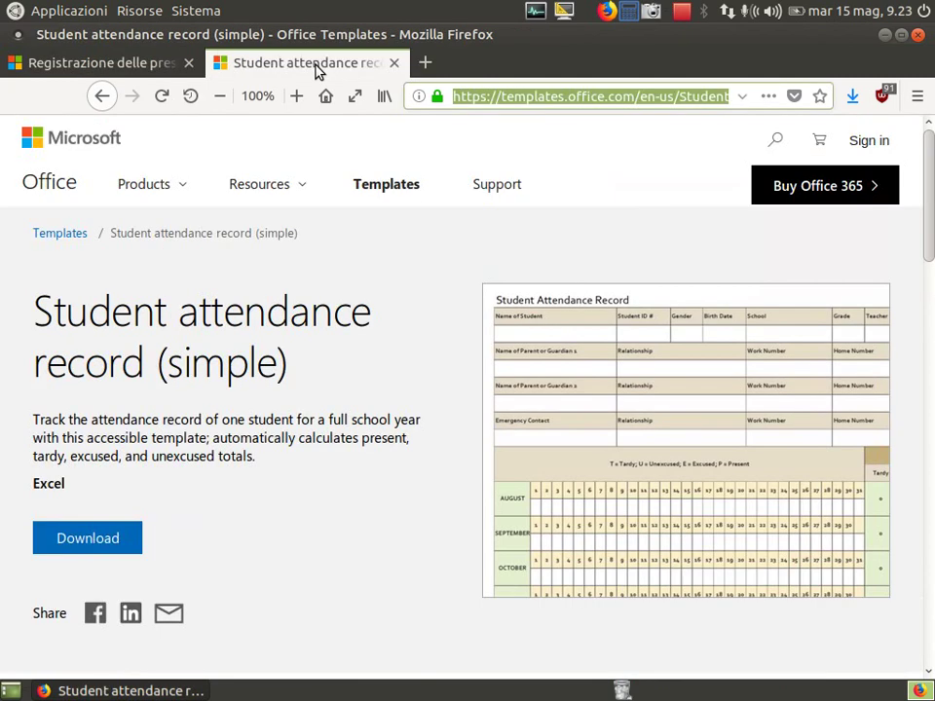
{"action": "left_click", "coordinate": [680, 97]}
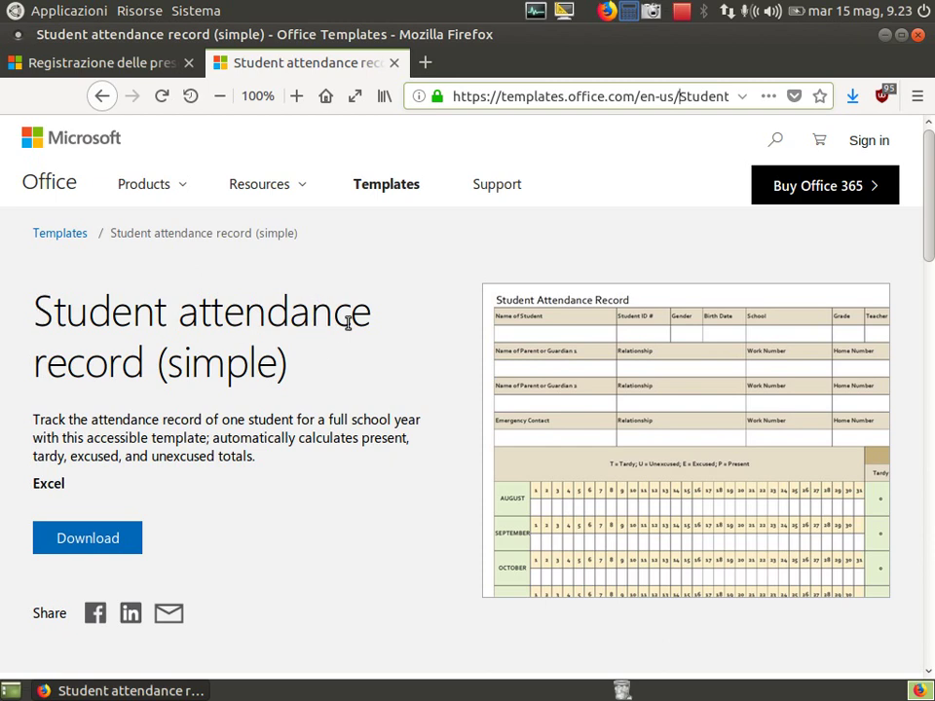
{"action": "left_click", "coordinate": [136, 74]}
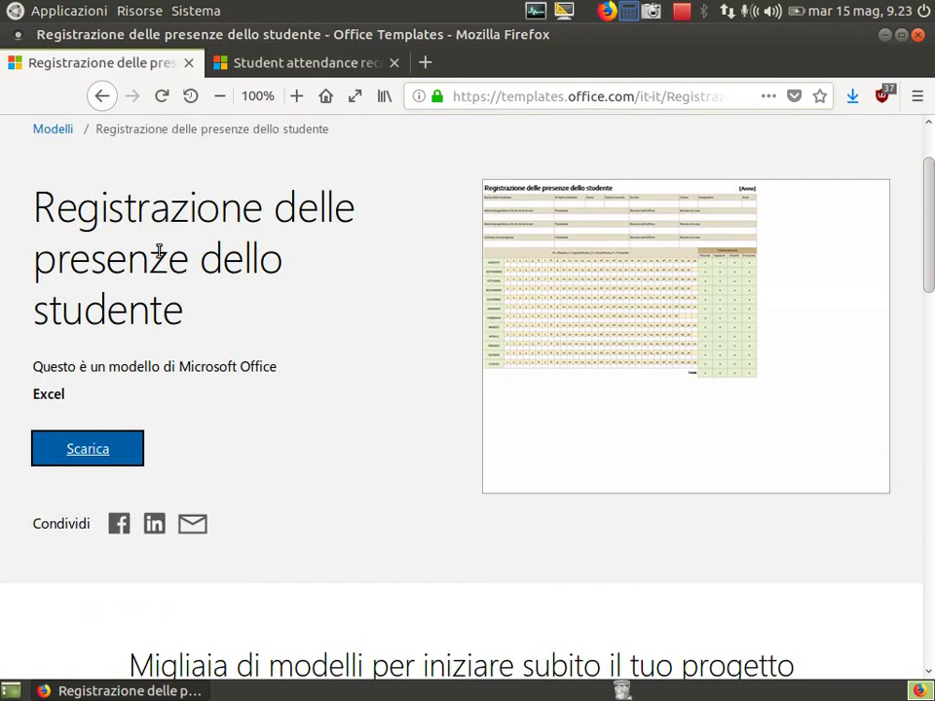
{"action": "left_click", "coordinate": [278, 61]}
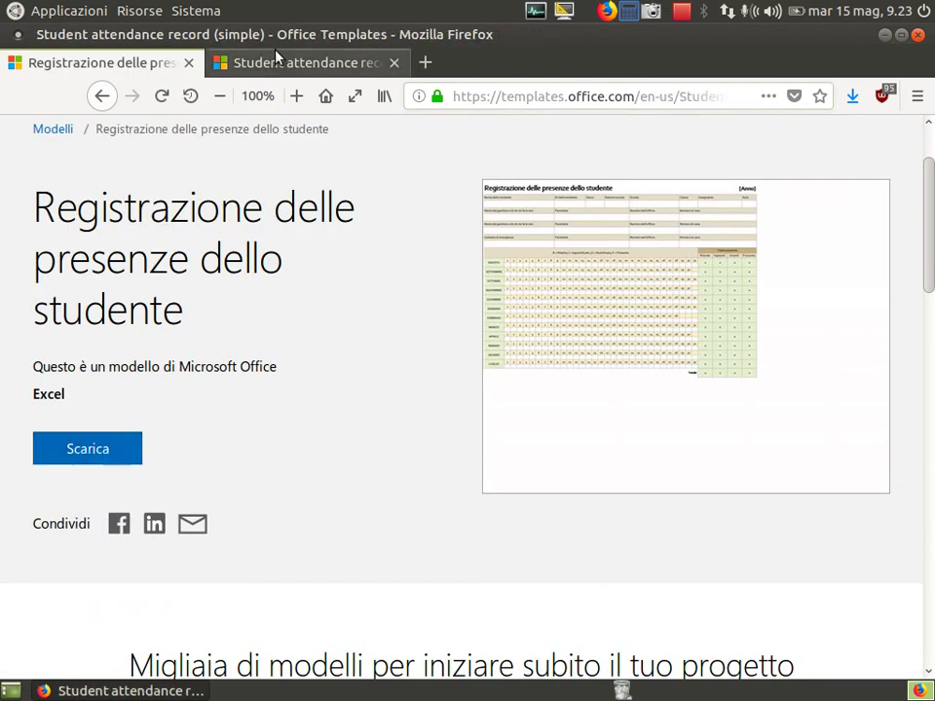
{"action": "left_click", "coordinate": [100, 531]}
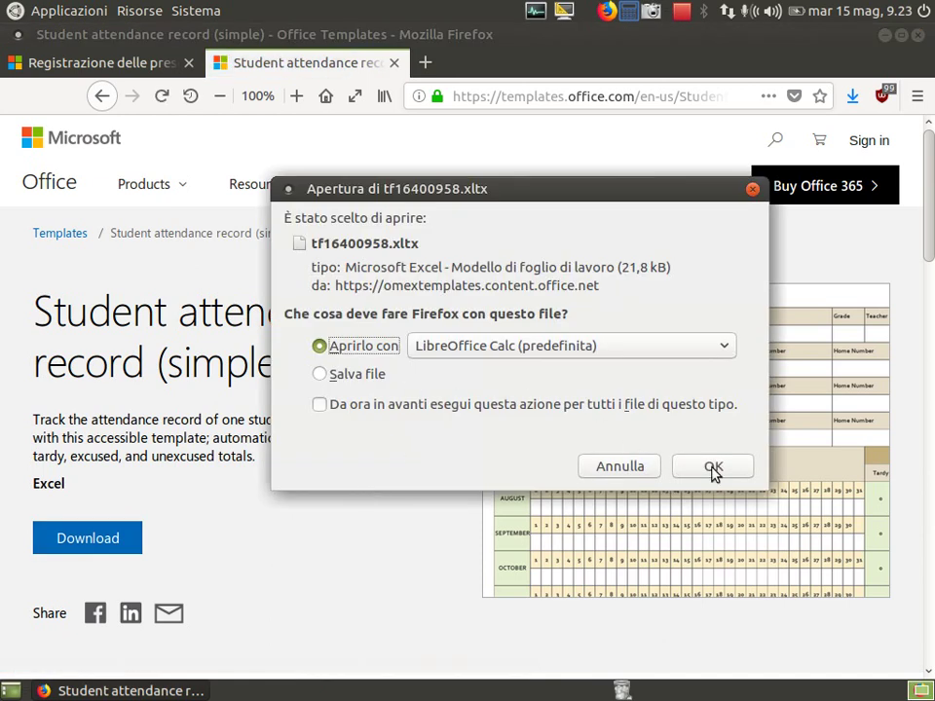
{"action": "left_click", "coordinate": [712, 467]}
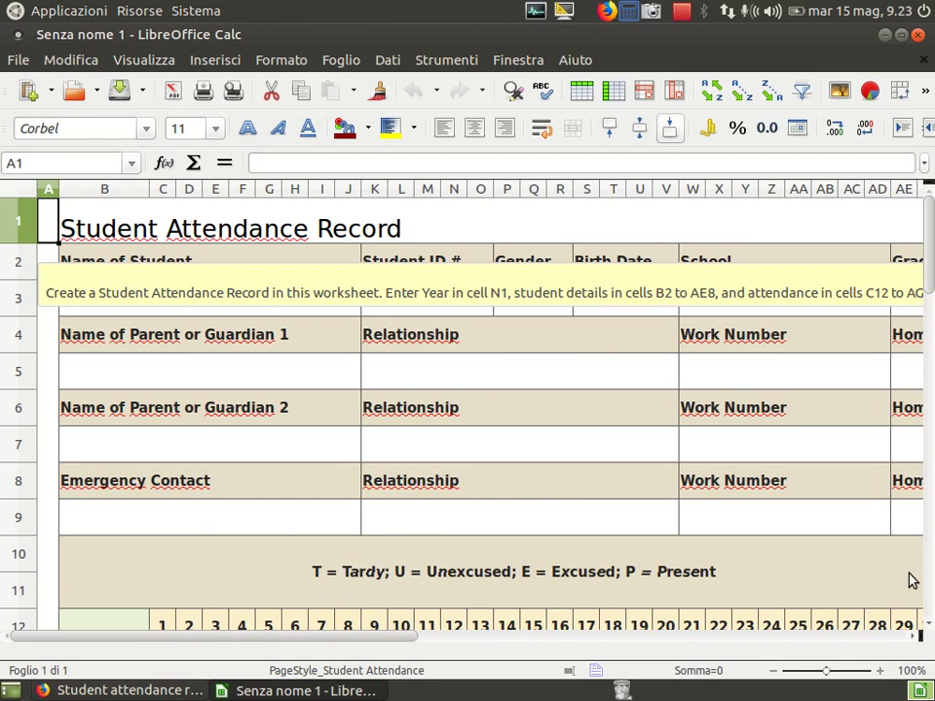
Step: Zoom to 80%, then enter T in S13 (August 17) and U in T13 (August 18)
{"action": "left_click", "coordinate": [775, 671]}
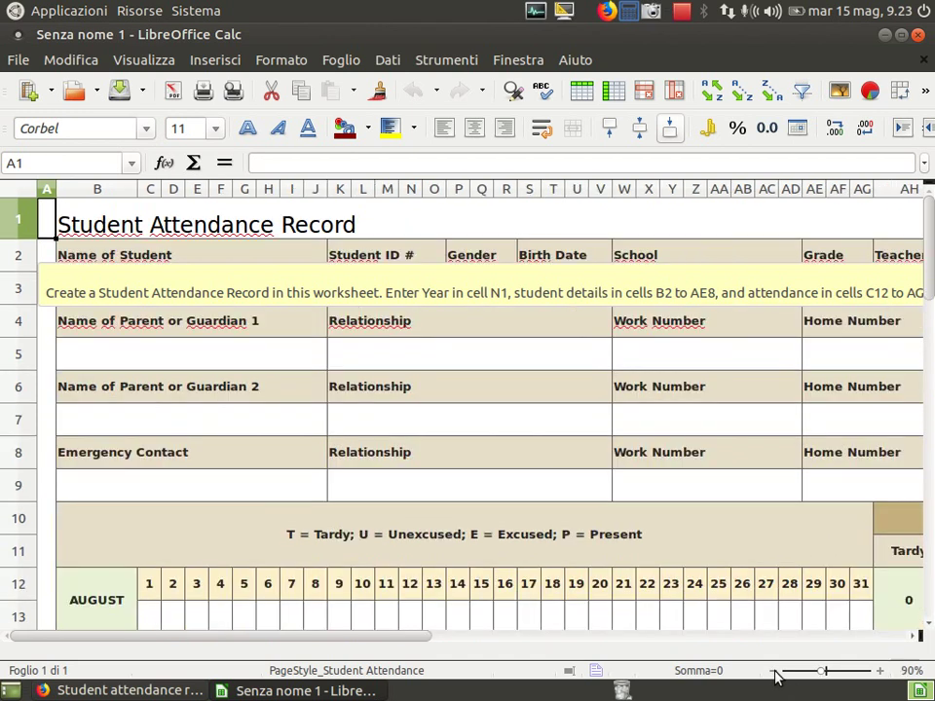
{"action": "left_click", "coordinate": [775, 671]}
{"action": "left_click_drag", "start_coordinate": [933, 261], "coordinate": [933, 280]}
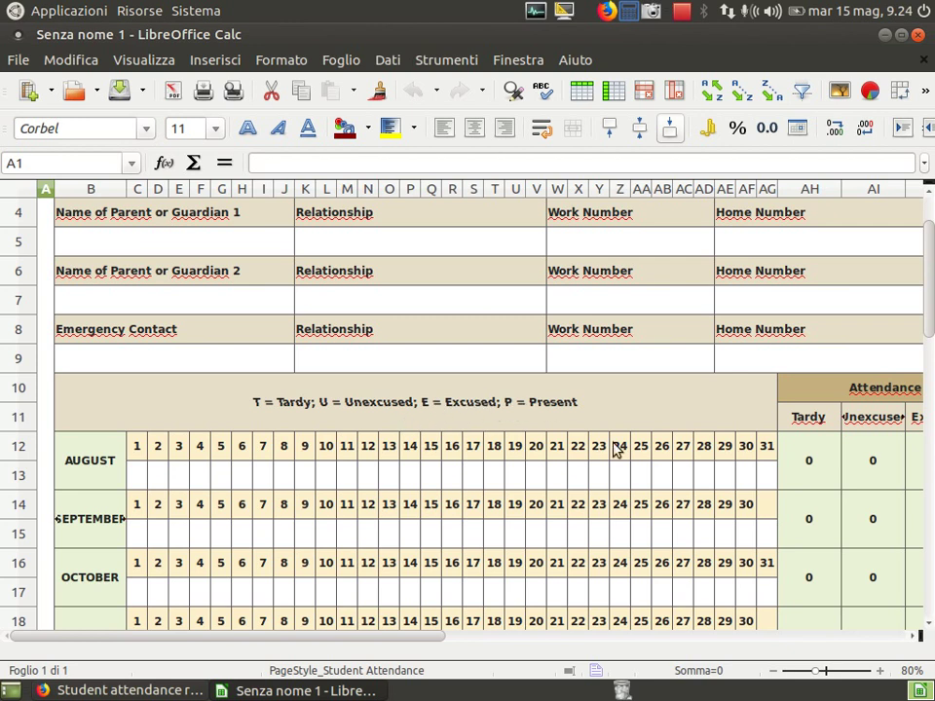
{"action": "left_click", "coordinate": [474, 474]}
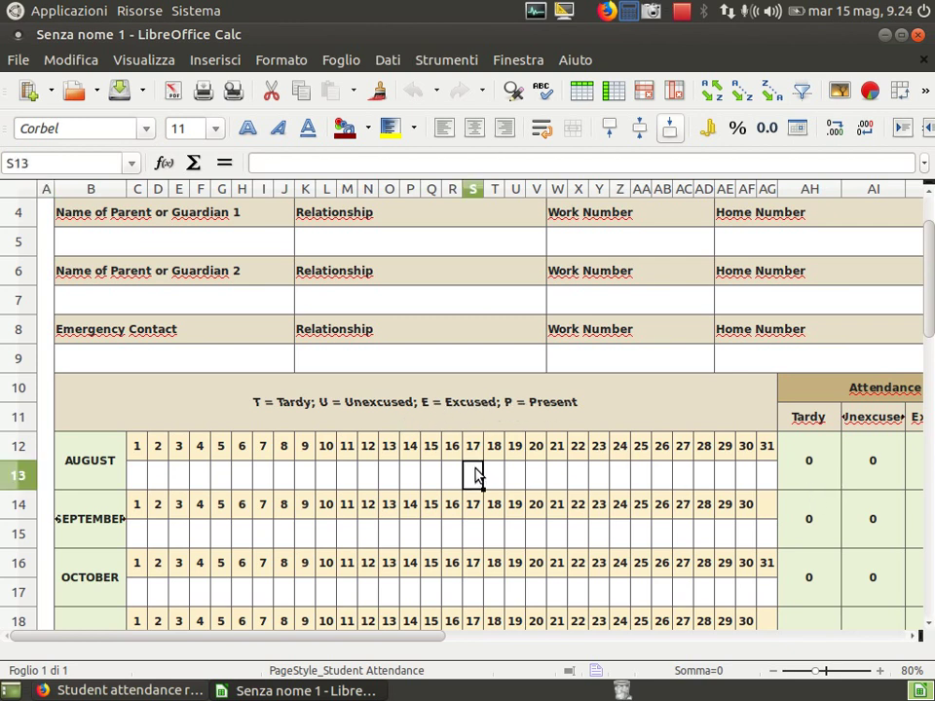
{"action": "type", "text": "T"}
{"action": "key", "text": "Return"}
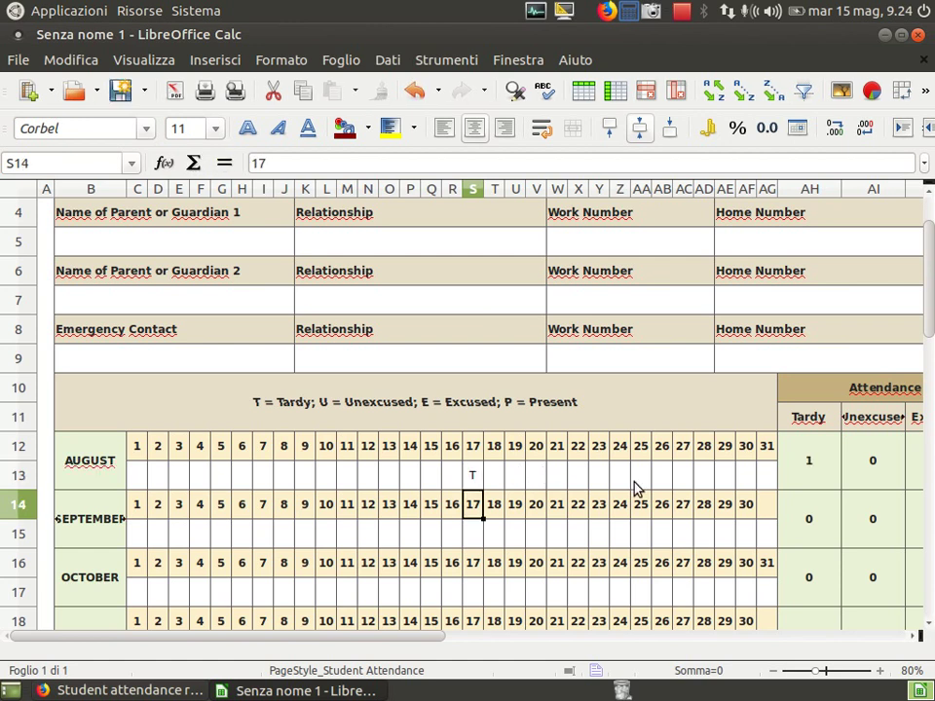
{"action": "left_click_drag", "start_coordinate": [492, 477], "coordinate": [542, 490]}
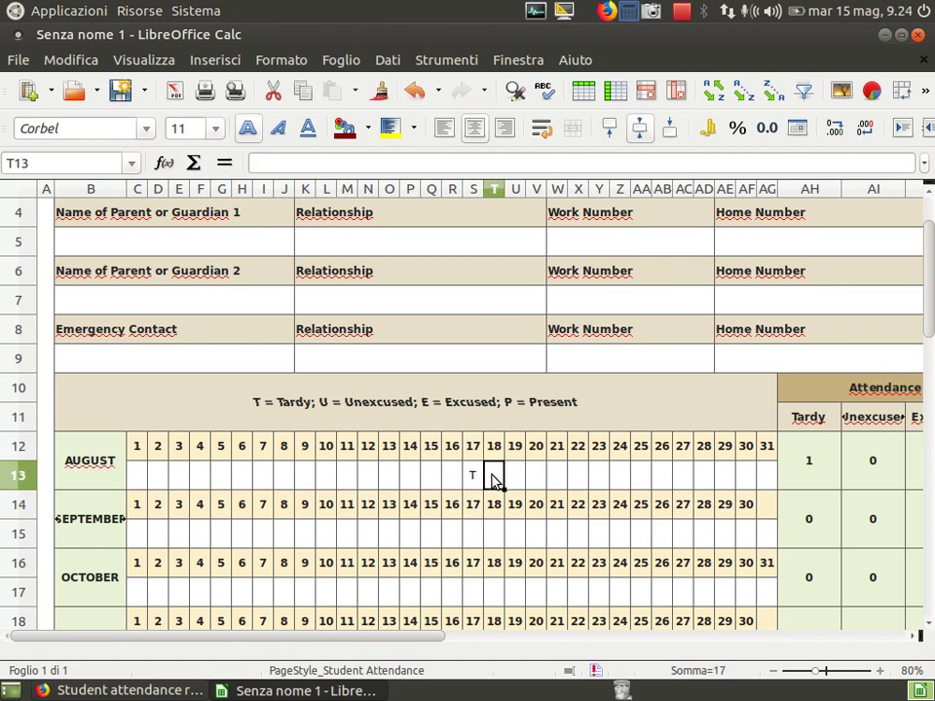
{"action": "left_click", "coordinate": [499, 479]}
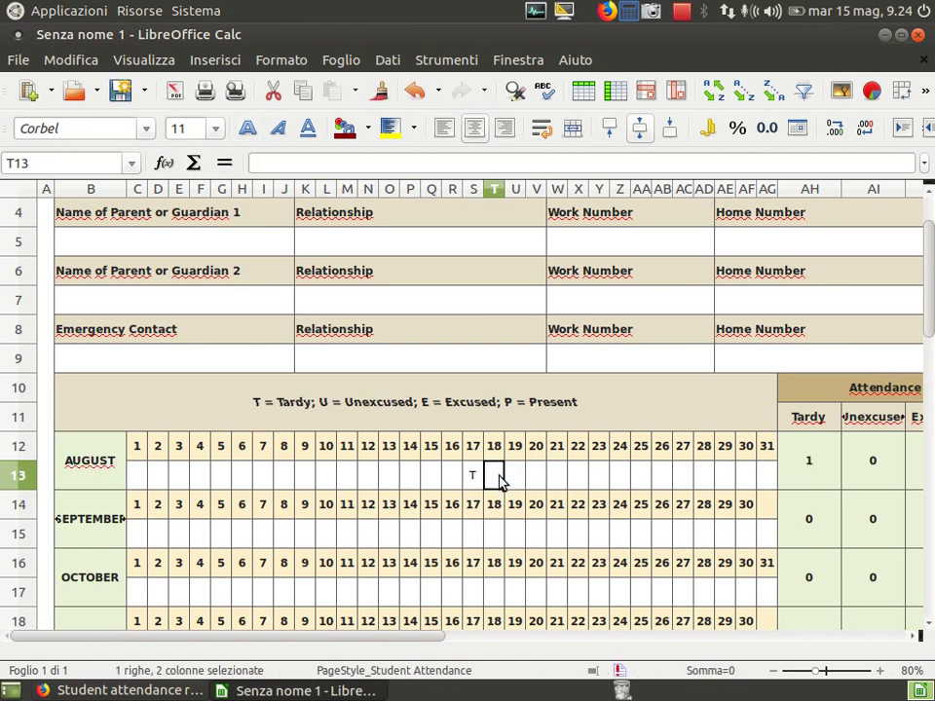
{"action": "type", "text": "U"}
{"action": "key", "text": "Return"}
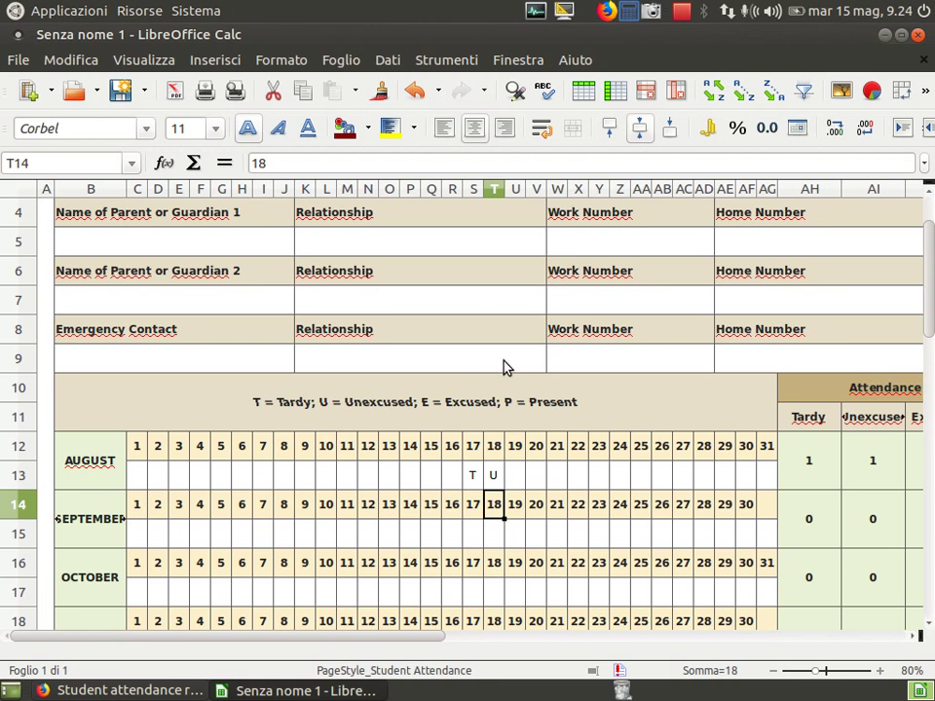
Step: Return to Firefox on the Italian template tab and highlight the it-it part of its URL
{"action": "key", "text": "alt+Tab"}
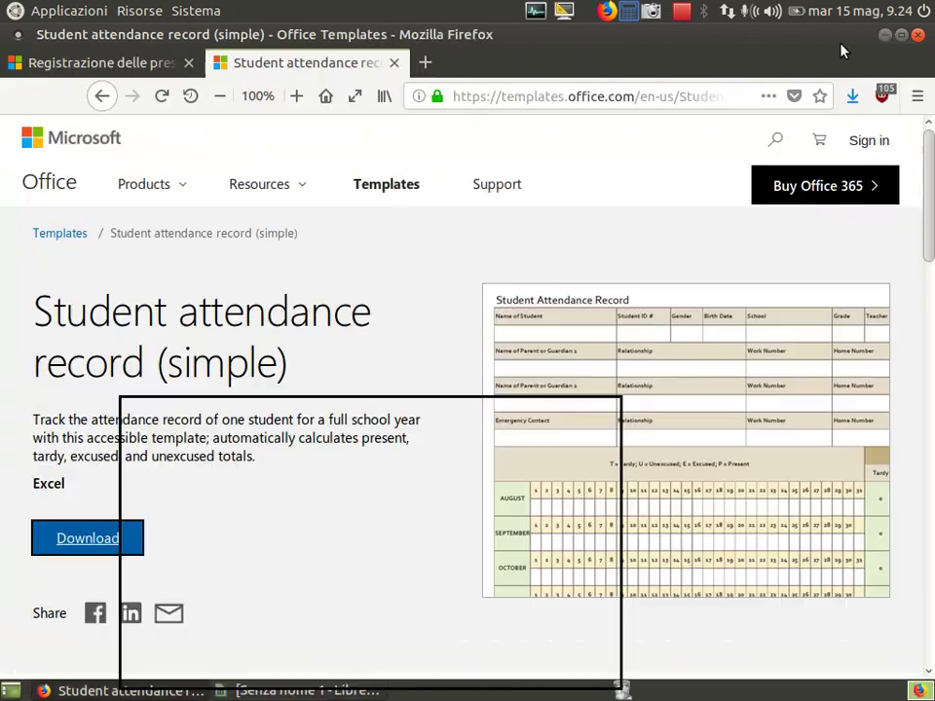
{"action": "left_click", "coordinate": [200, 62]}
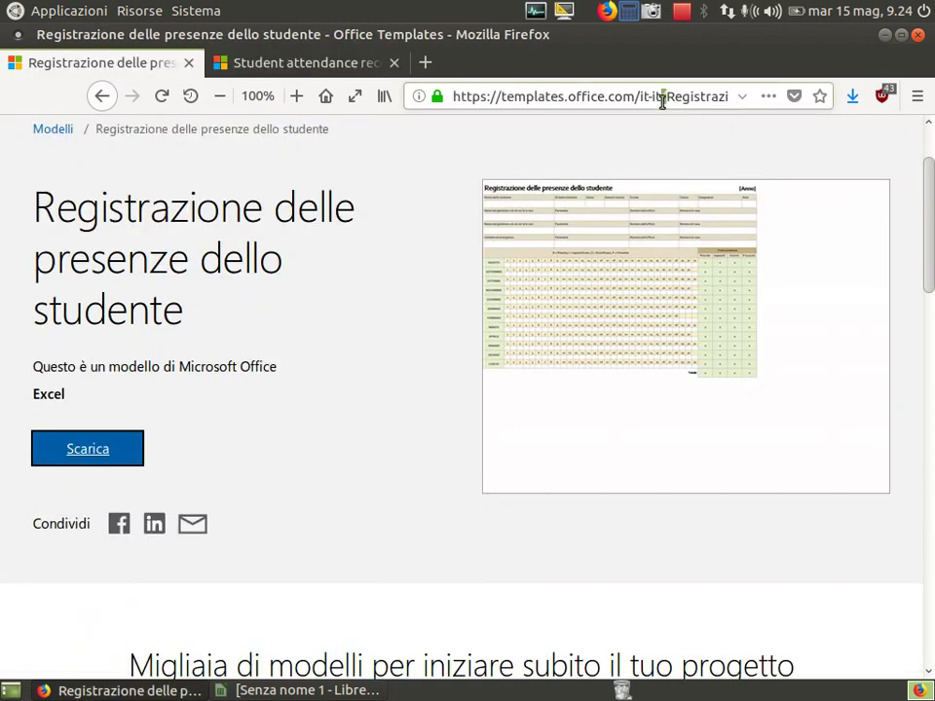
{"action": "left_click_drag", "start_coordinate": [639, 96], "coordinate": [660, 97]}
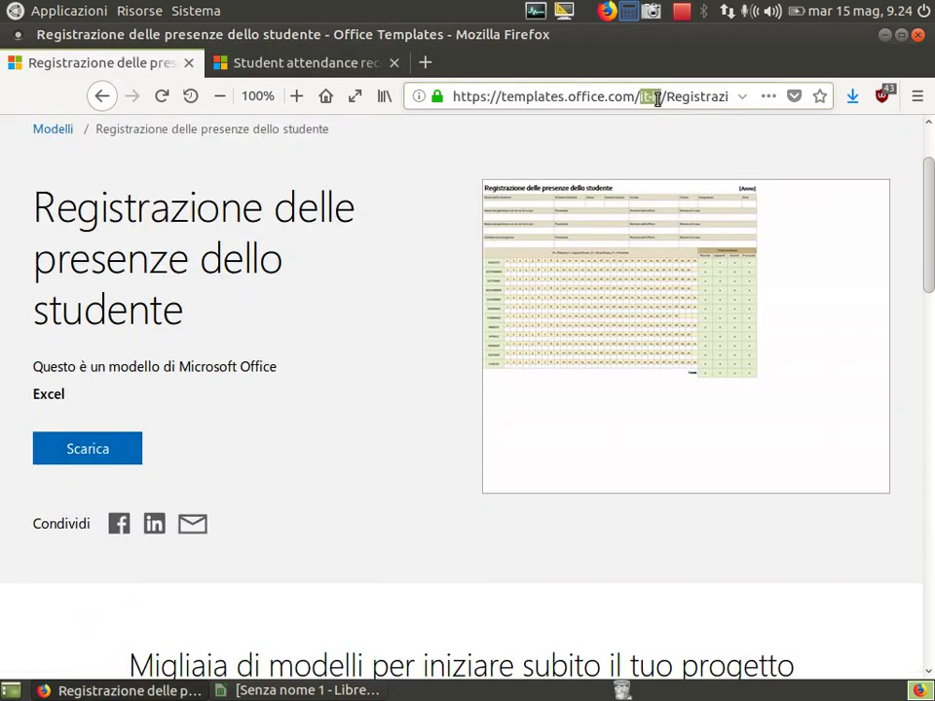
{"action": "left_click", "coordinate": [658, 95]}
{"action": "left_click", "coordinate": [681, 11]}
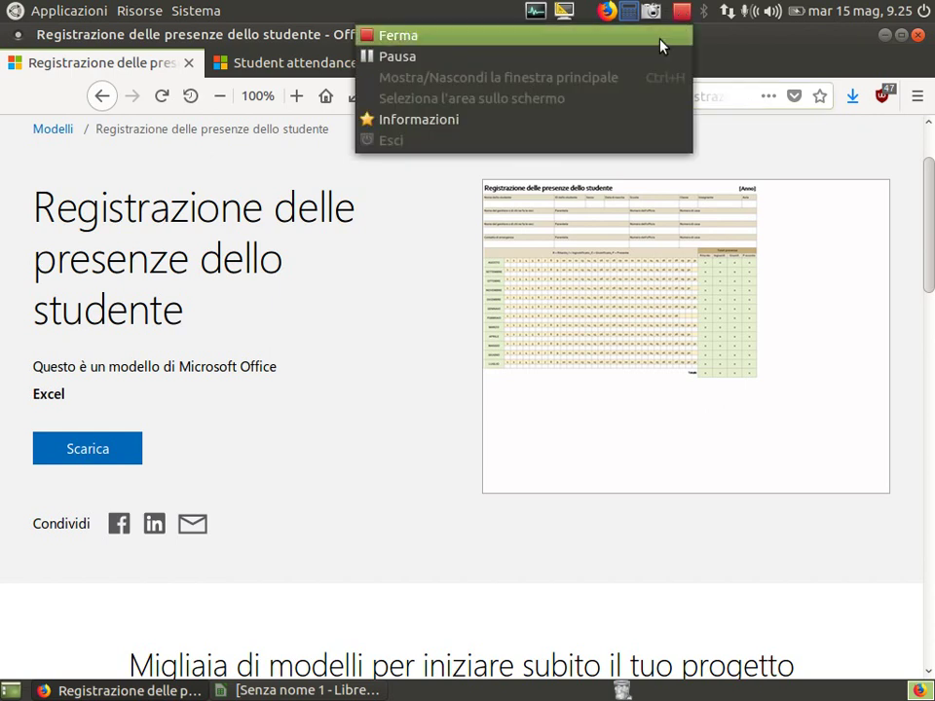